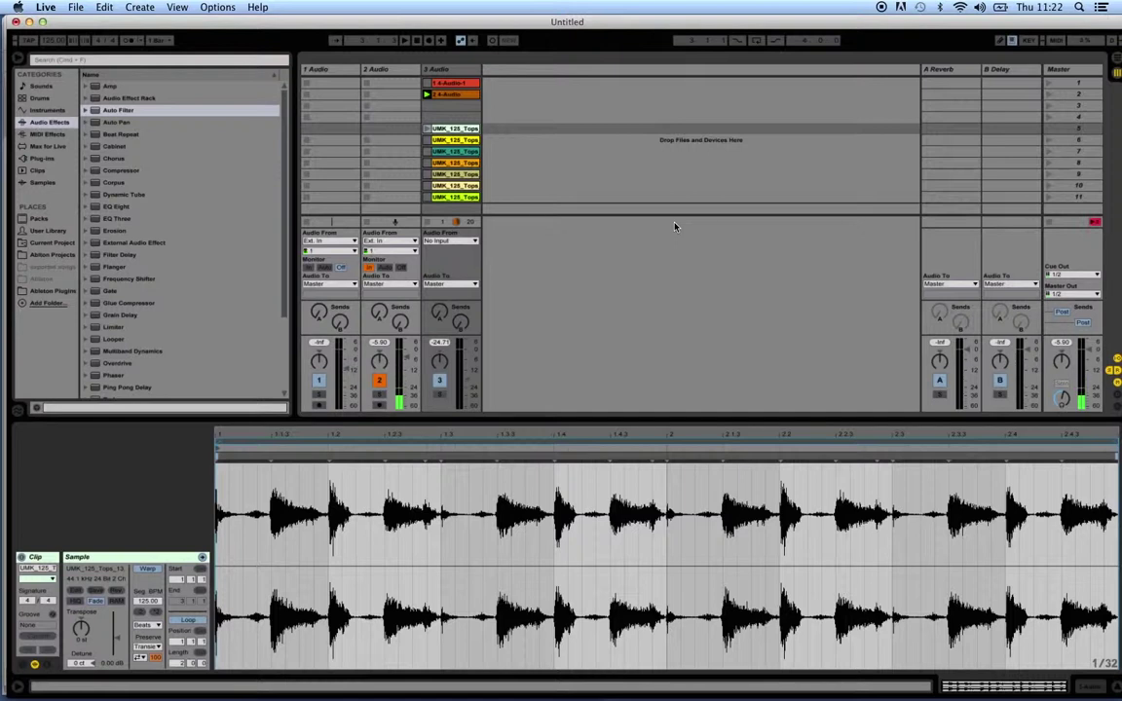
# Step: Copy the UMK_125_Tops_13 loop from the session's third track into the arrangement's 3 Audio track at bar 6
pyautogui.click(464, 132)
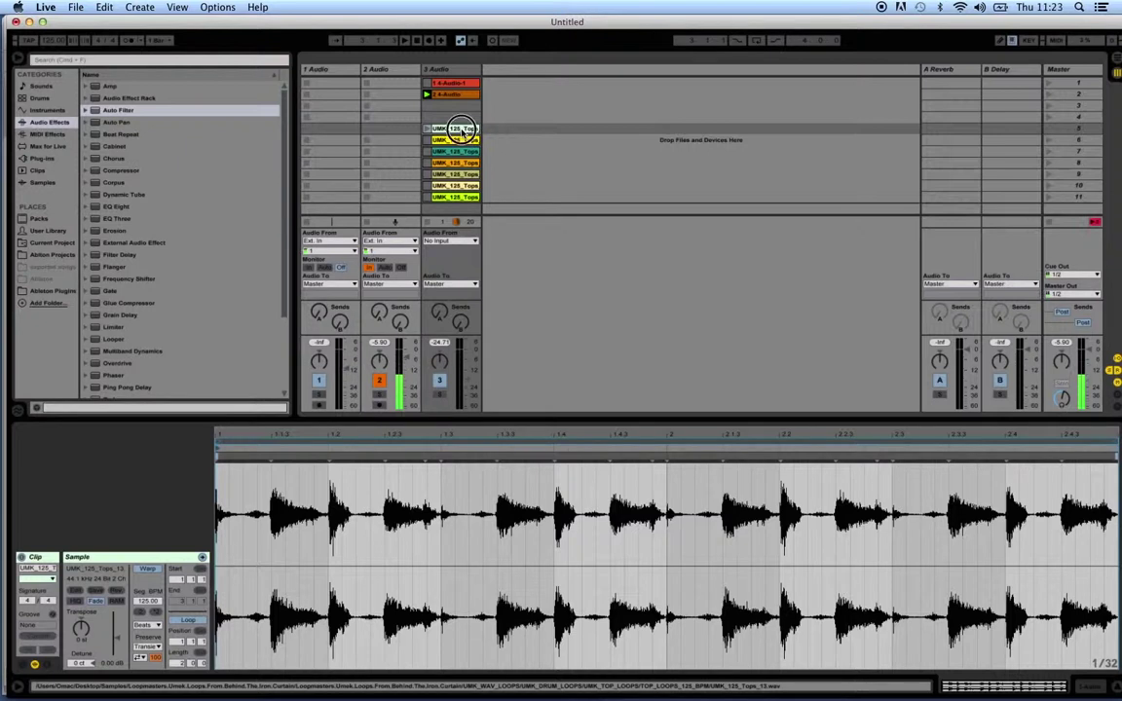
pyautogui.press('Tab')
pyautogui.moveTo(464, 131); pyautogui.dragTo(351, 250)
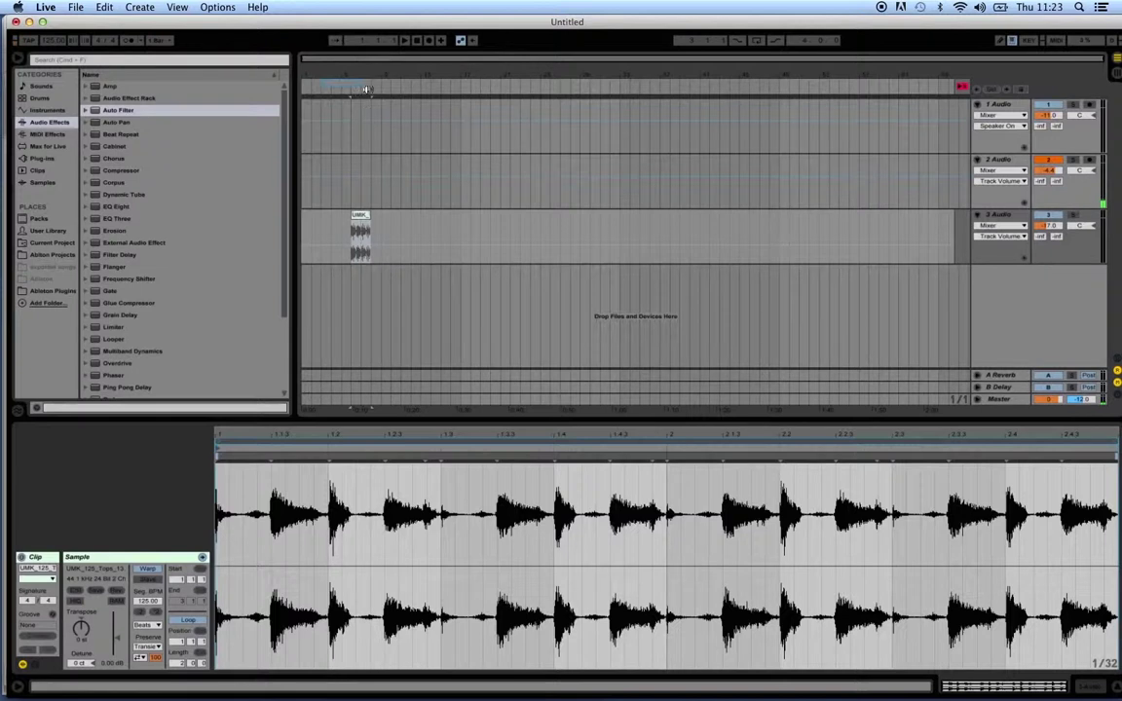
pyautogui.moveTo(355, 78); pyautogui.dragTo(356, 127)
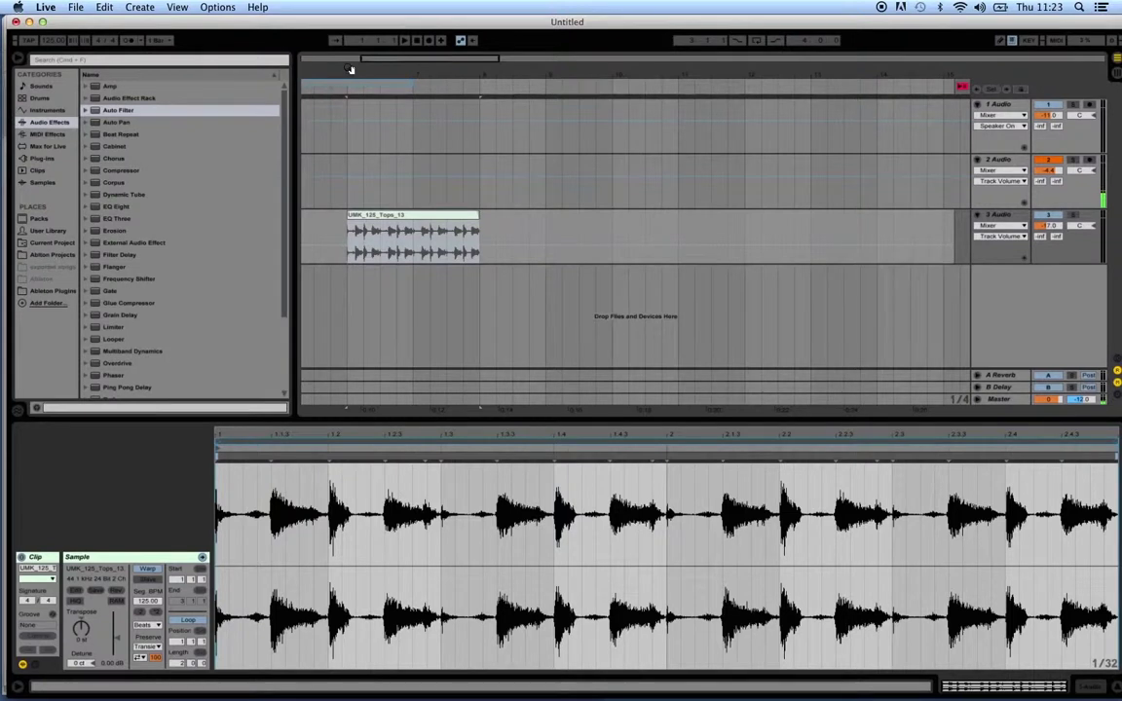
pyautogui.moveTo(323, 62)
pyautogui.mouseDown()
pyautogui.moveTo(324, 107)
pyautogui.moveTo(323, 57)
pyautogui.moveTo(324, 74)
pyautogui.mouseUp()
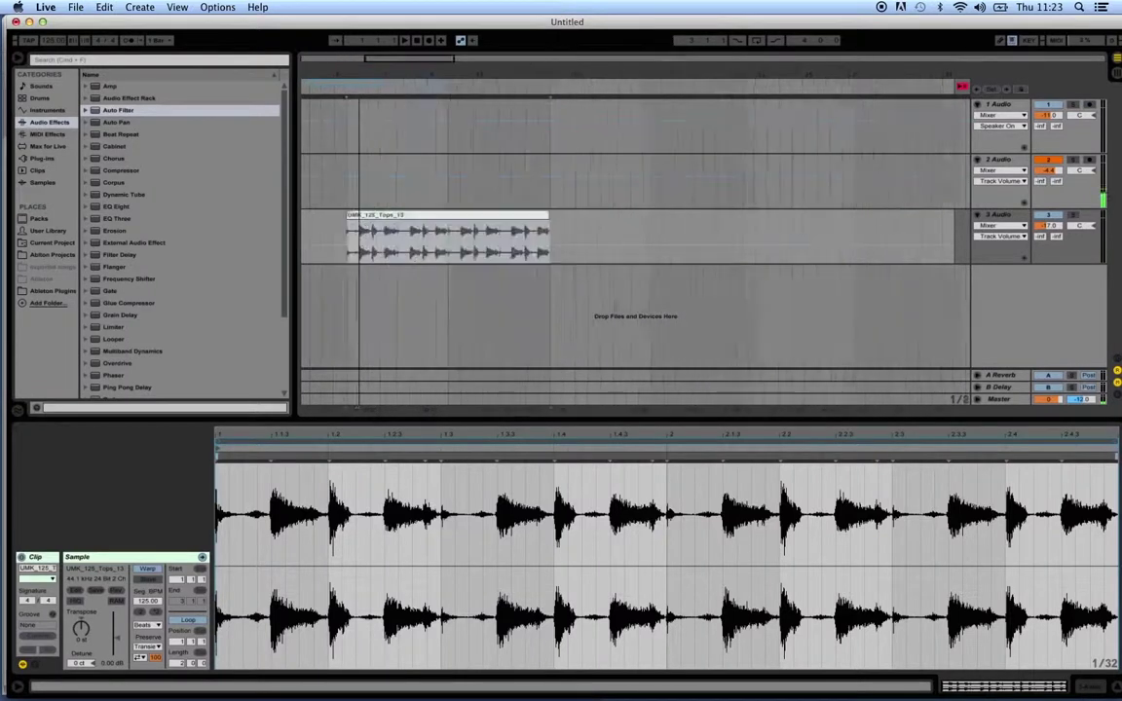
pyautogui.click(346, 218)
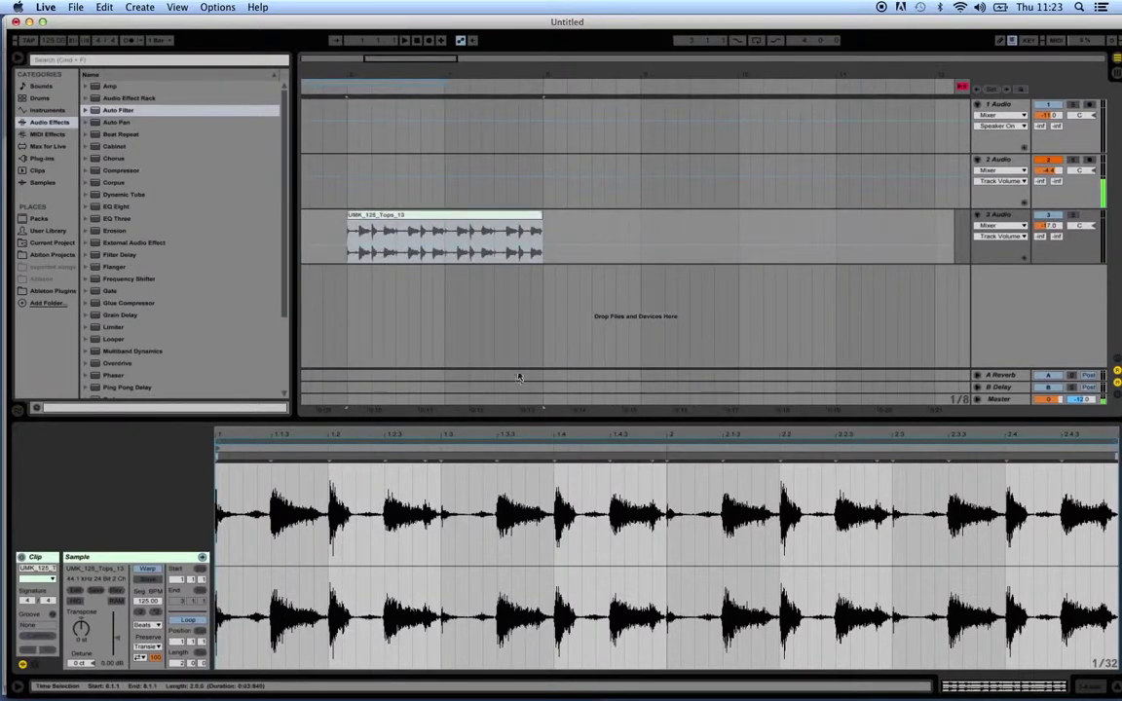
# Step: Extend the looped UMK_125_Tops_13 clip in the arrangement to bar 11, then trim it back to two bars
pyautogui.press('Tab')
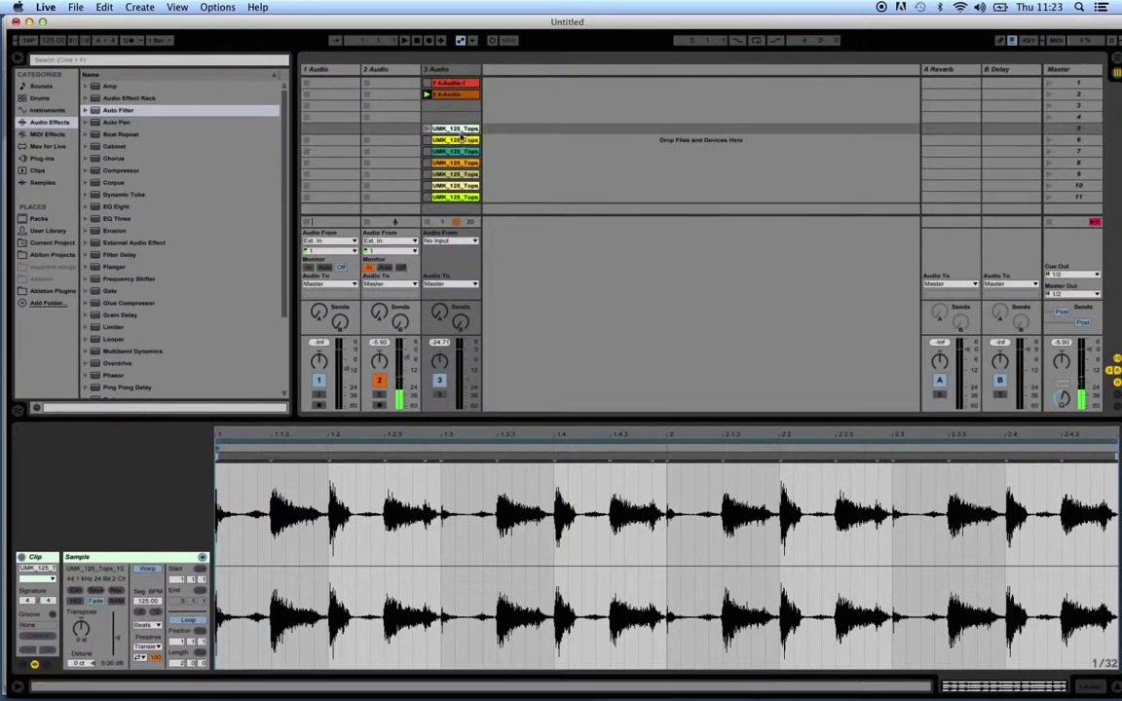
pyautogui.click(194, 621)
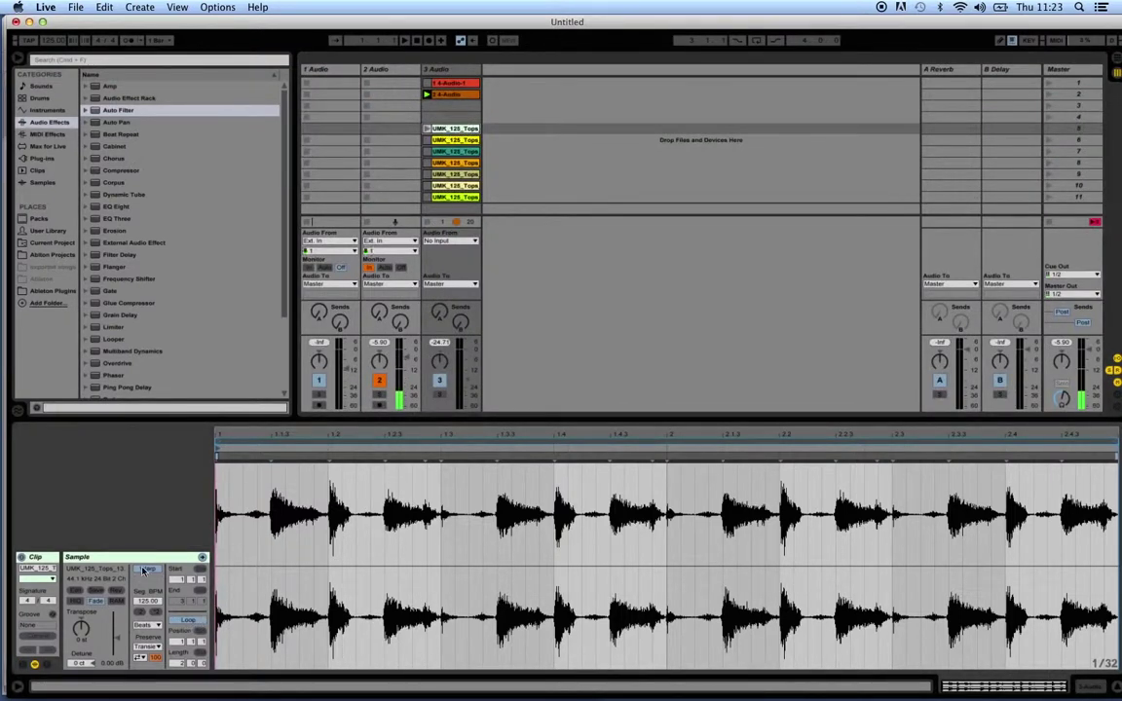
pyautogui.press('Tab')
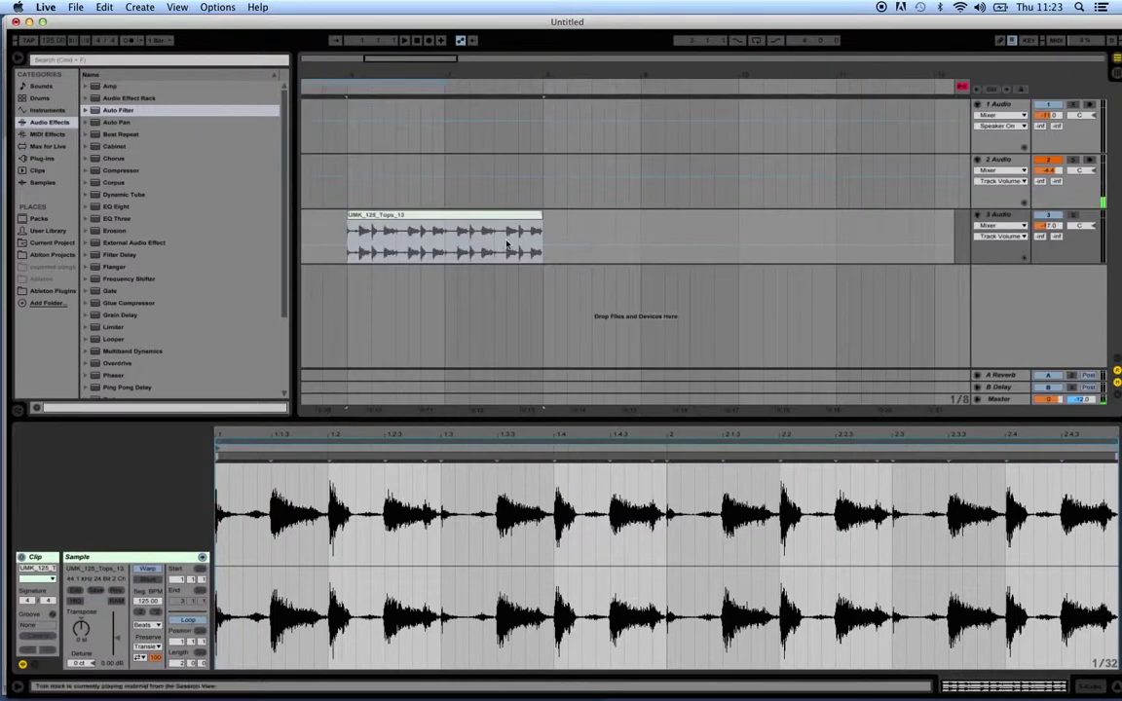
pyautogui.click(521, 216)
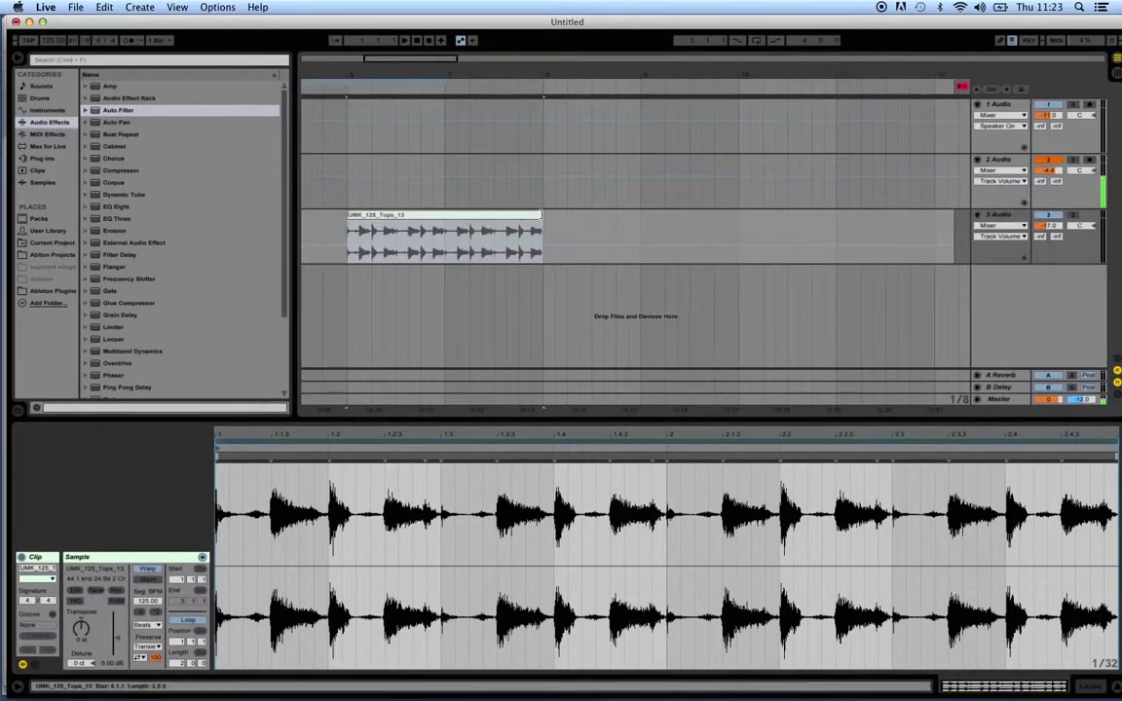
pyautogui.moveTo(541, 213); pyautogui.dragTo(838, 235)
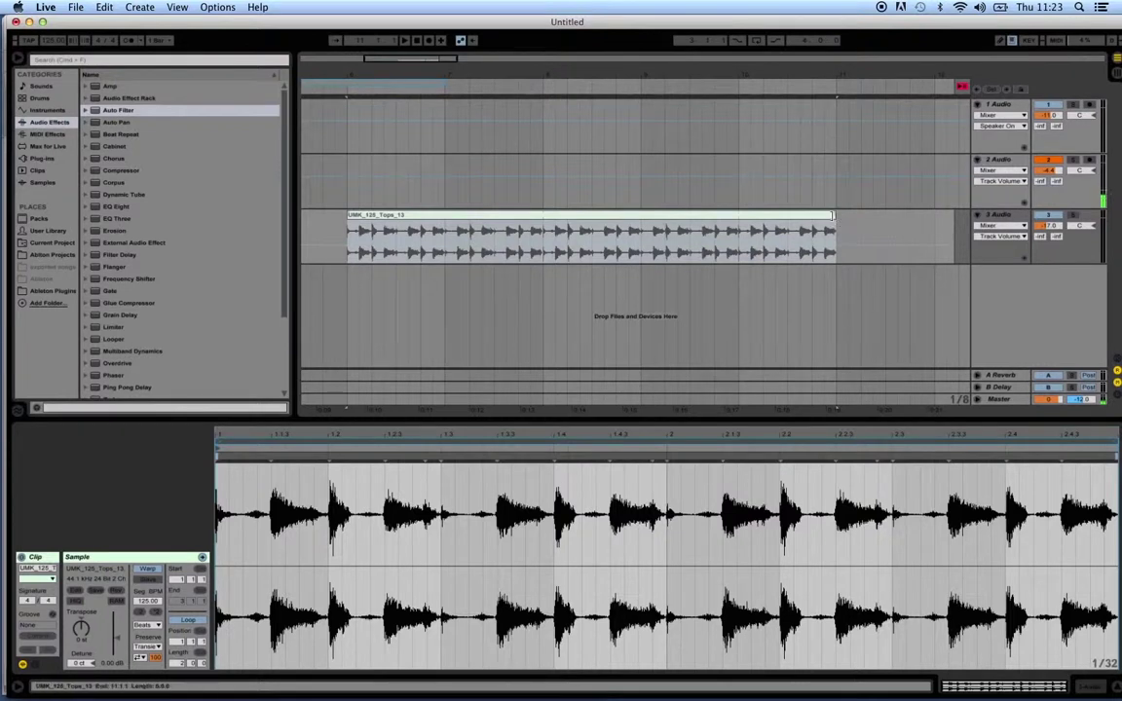
pyautogui.moveTo(834, 222); pyautogui.dragTo(541, 225)
pyautogui.moveTo(409, 68); pyautogui.dragTo(369, 70)
# Step: Turn off Warp for the 2 4-Audio session clip and play it back
pyautogui.press('Tab')
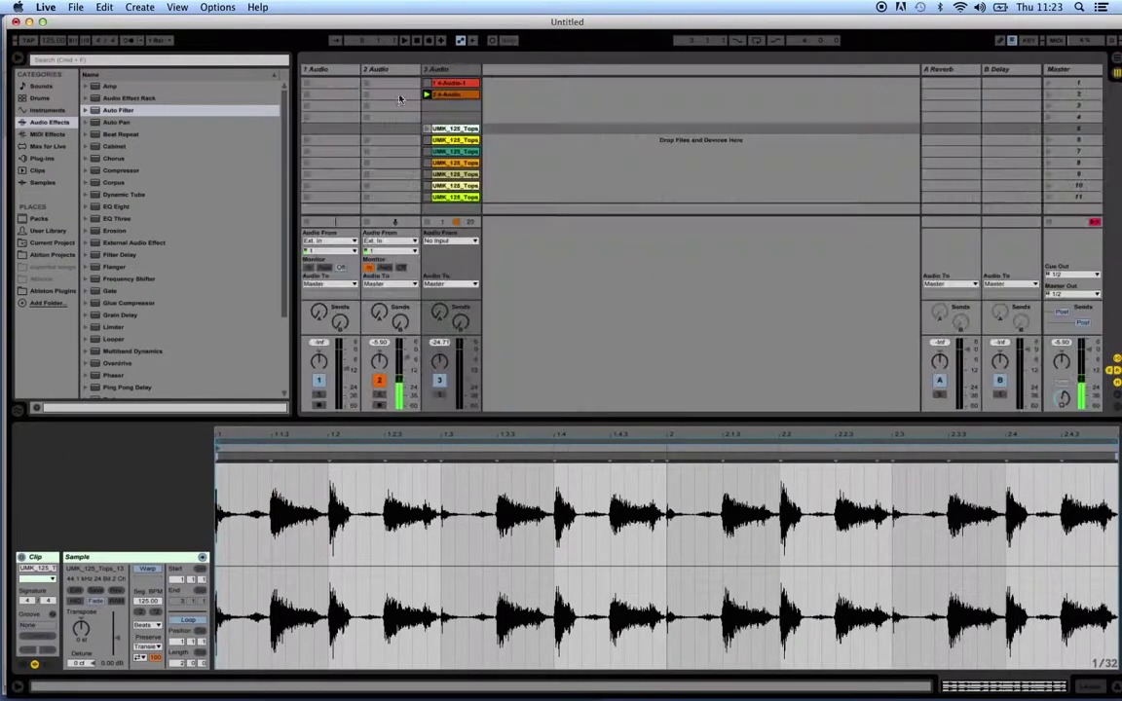
pyautogui.click(456, 95)
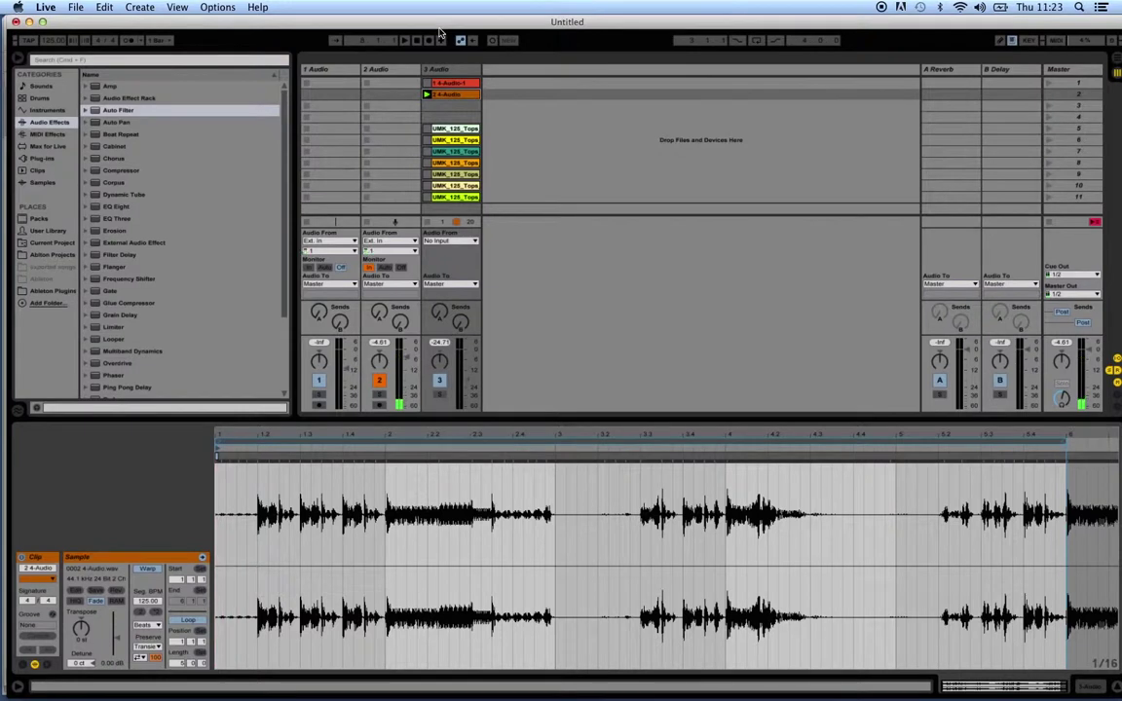
pyautogui.click(149, 570)
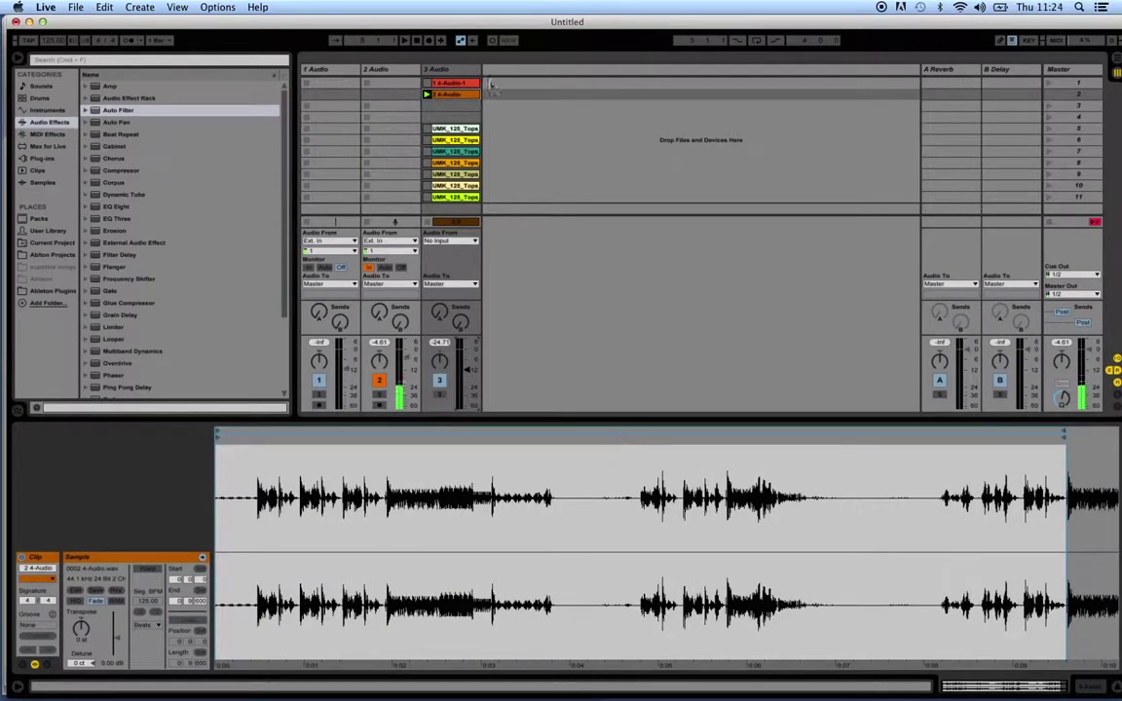
pyautogui.click(427, 95)
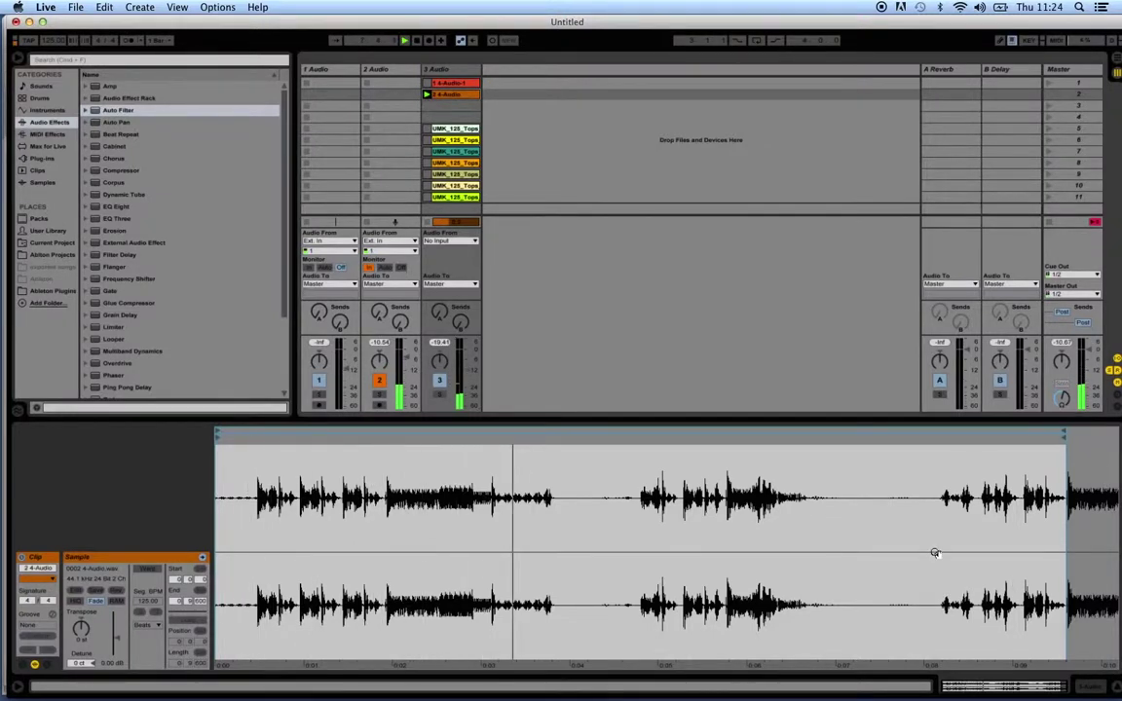
pyautogui.moveTo(467, 386); pyautogui.dragTo(468, 378)
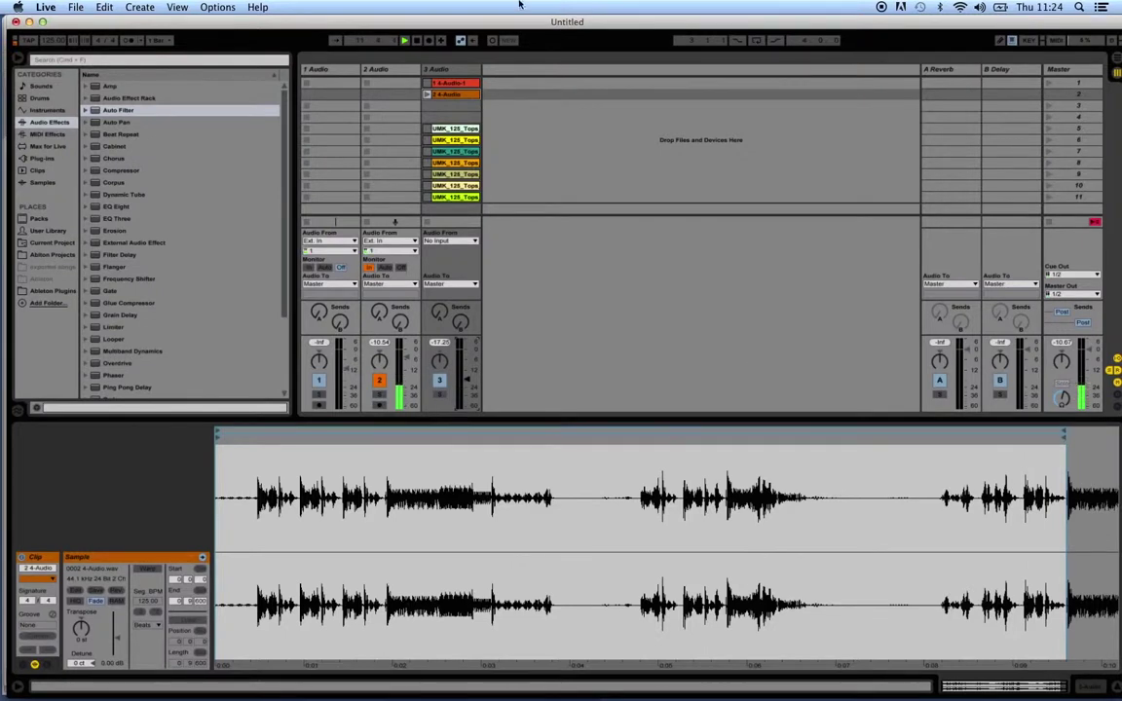
# Step: Place the unwarped 2 4-Audio clip on the arrangement's 2 Audio track at bar 11 and try to stretch its edges outward
pyautogui.press('Tab')
pyautogui.moveTo(400, 191); pyautogui.dragTo(477, 164)
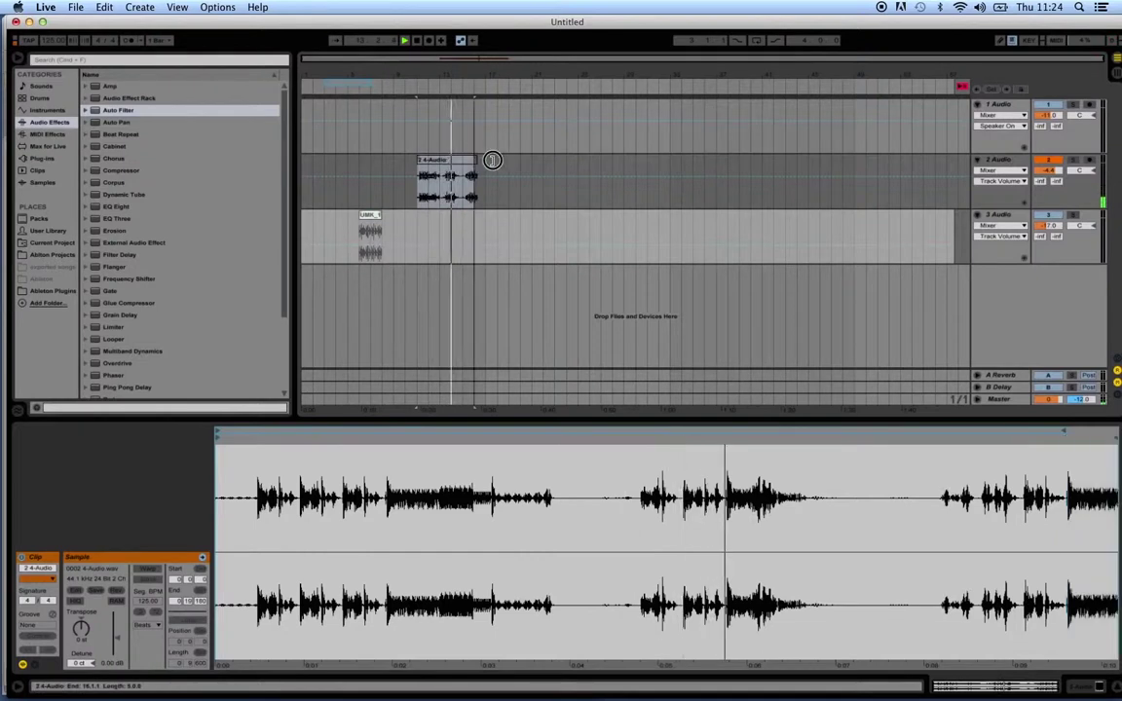
pyautogui.click(459, 180)
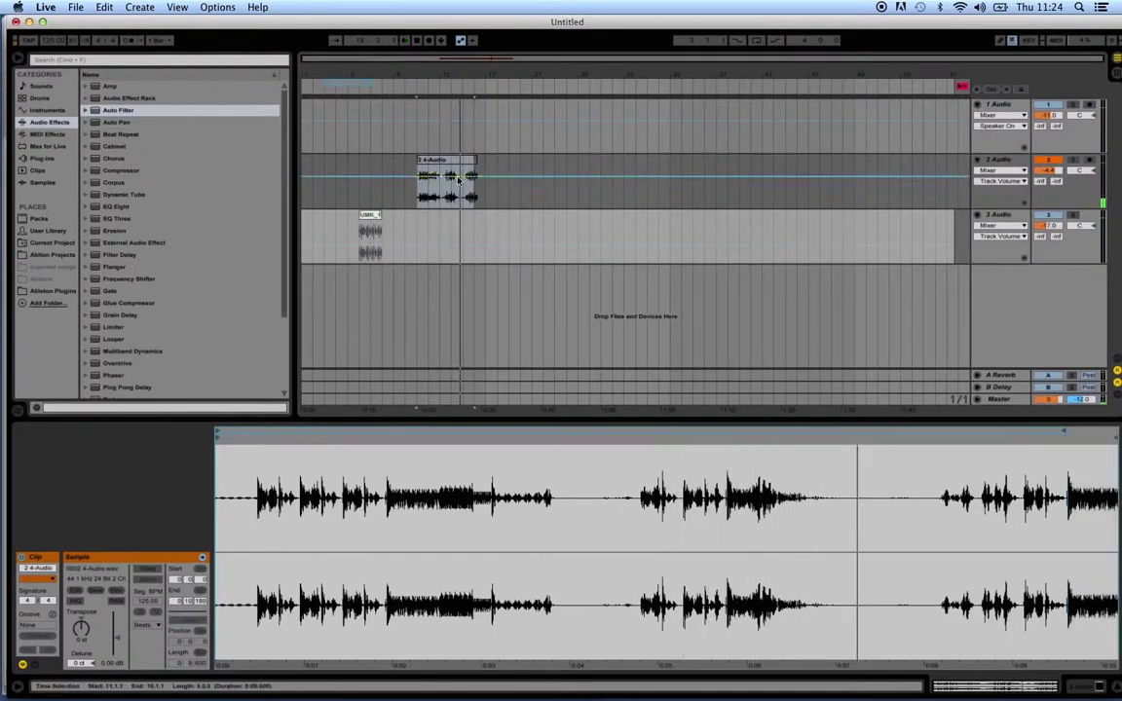
pyautogui.press('space')
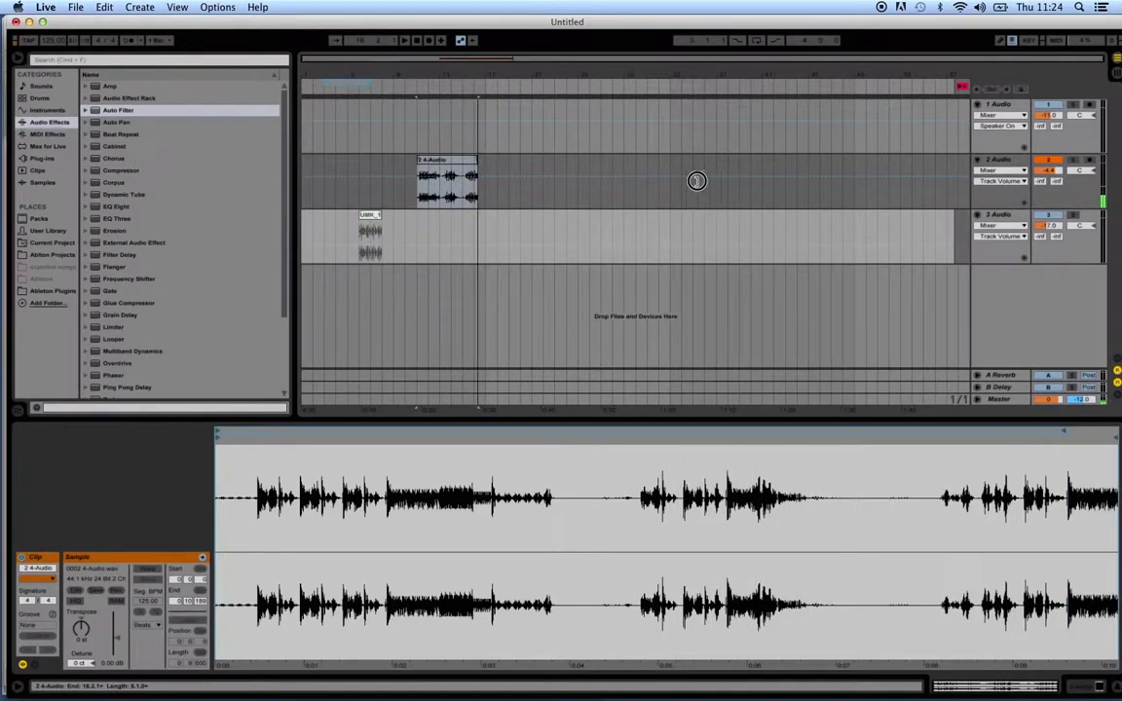
pyautogui.moveTo(418, 157)
pyautogui.mouseDown()
pyautogui.moveTo(333, 155)
pyautogui.moveTo(451, 167)
pyautogui.moveTo(394, 164)
pyautogui.moveTo(419, 161)
pyautogui.mouseUp()
# Step: Turn on Warp and Loop for the 2 4-Audio clip in the session view
pyautogui.press('Tab')
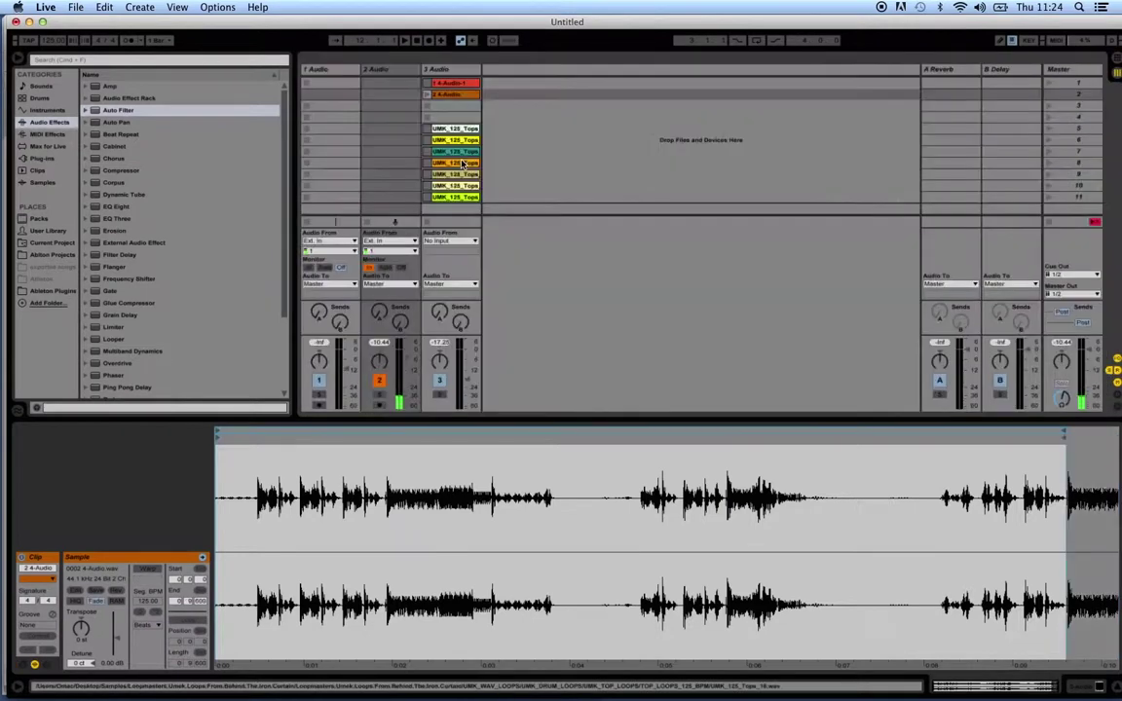
pyautogui.click(455, 97)
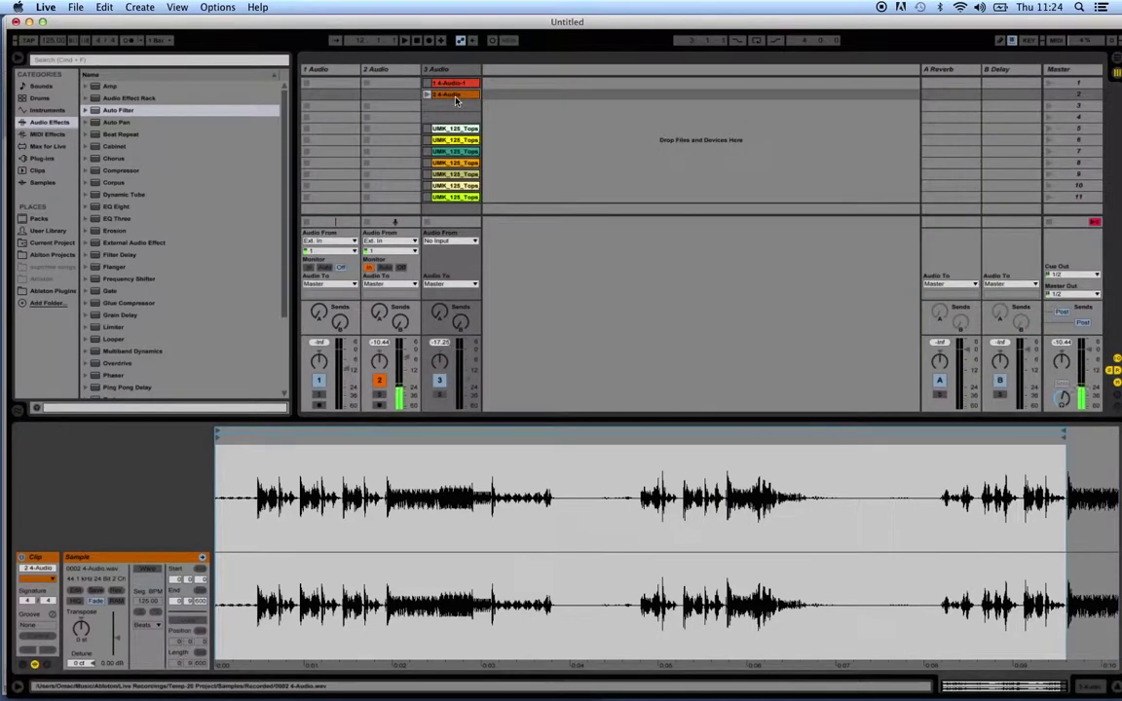
pyautogui.click(147, 570)
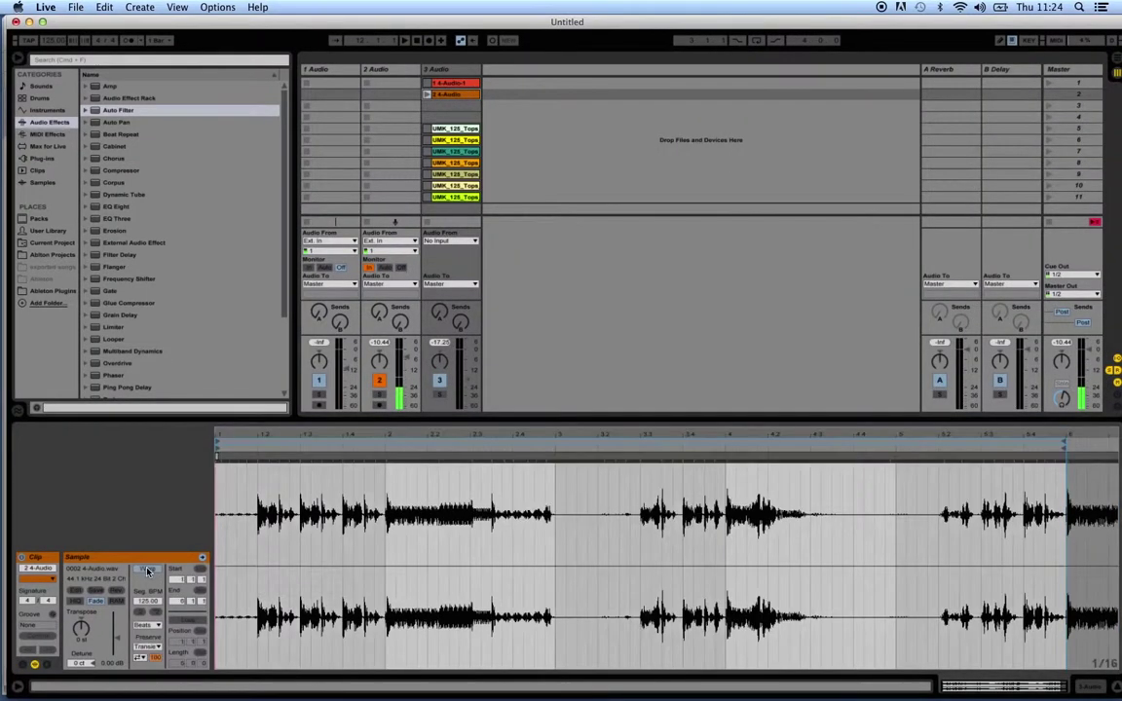
pyautogui.click(194, 624)
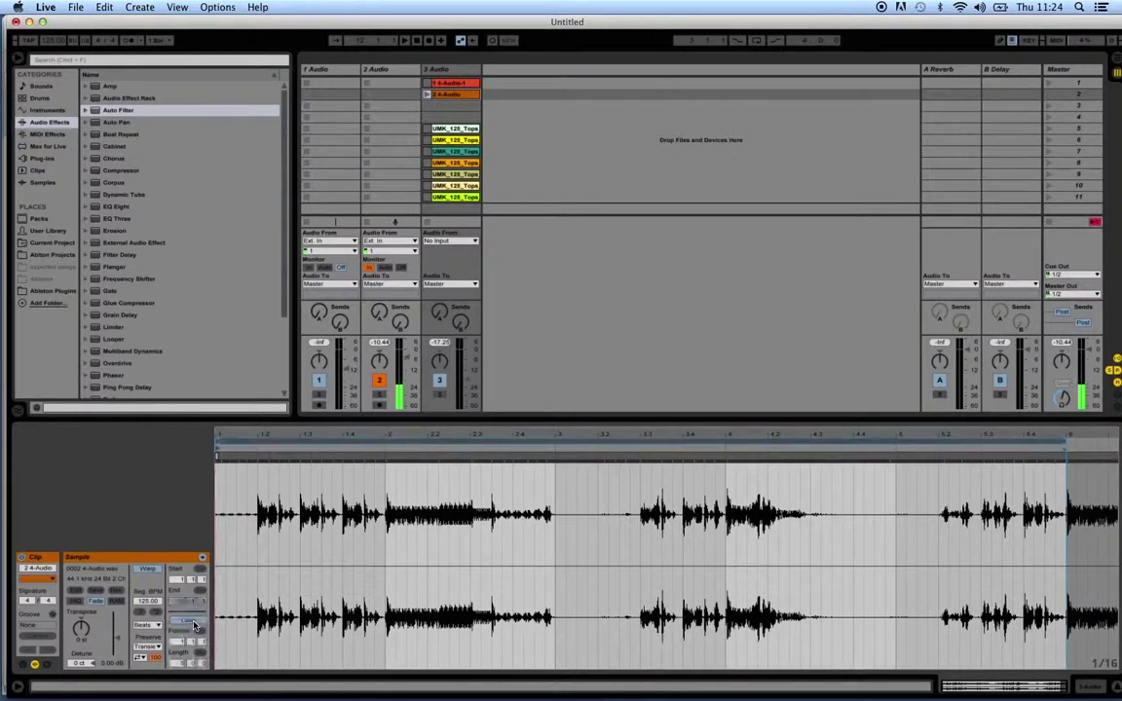
# Step: Place the warped, looping 2 4-Audio clip on the arrangement's 2 Audio track at bar 11 and adjust its end
pyautogui.click(443, 96)
pyautogui.press('Tab')
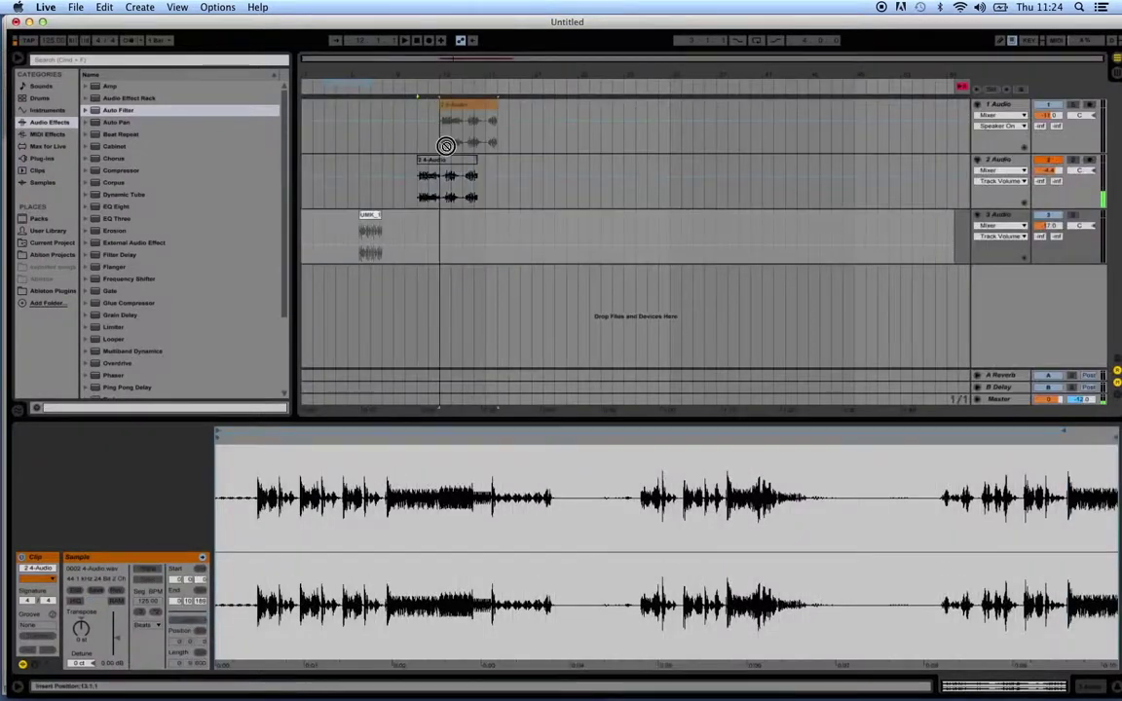
pyautogui.click(423, 192)
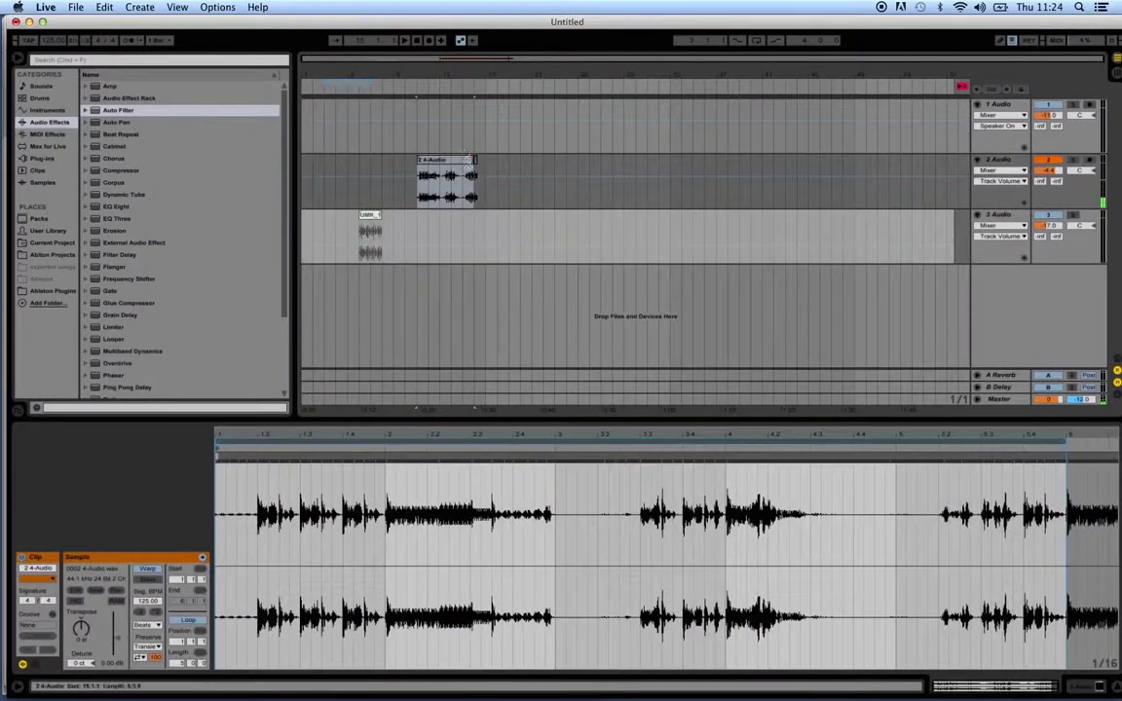
pyautogui.moveTo(476, 165)
pyautogui.mouseDown()
pyautogui.moveTo(651, 168)
pyautogui.moveTo(672, 179)
pyautogui.moveTo(793, 150)
pyautogui.moveTo(431, 168)
pyautogui.moveTo(505, 153)
pyautogui.moveTo(472, 156)
pyautogui.mouseUp()
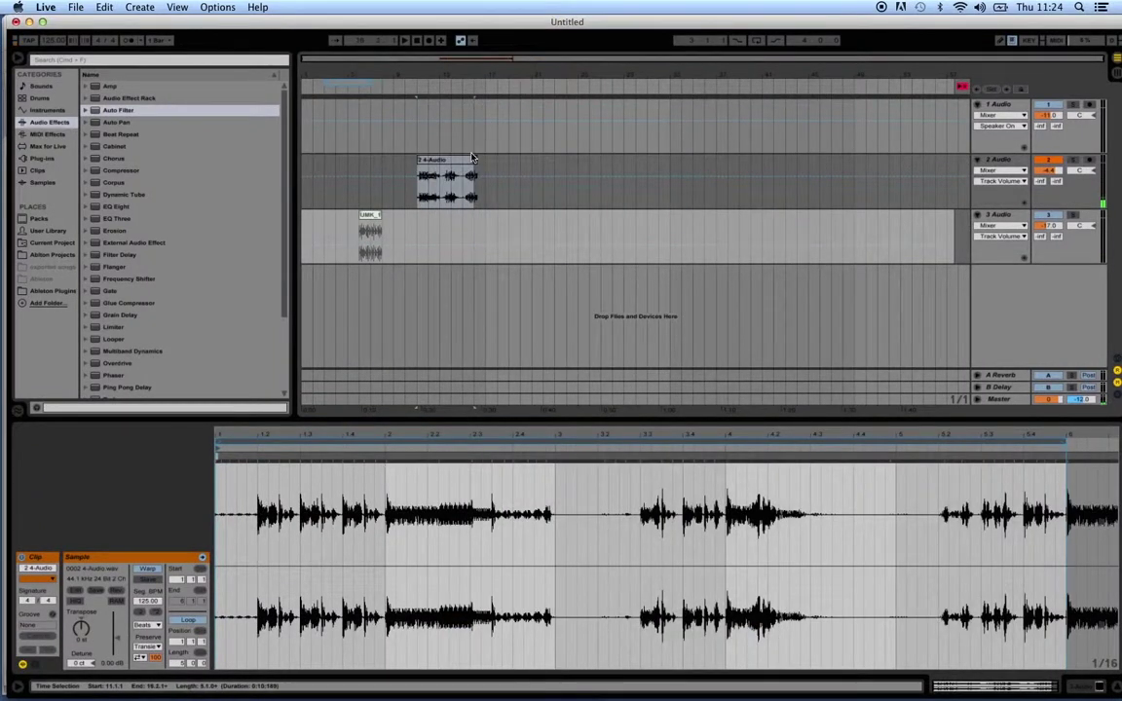
# Step: Rename the session's 3 Audio track as LOOPS and colour it blue
pyautogui.press('Tab')
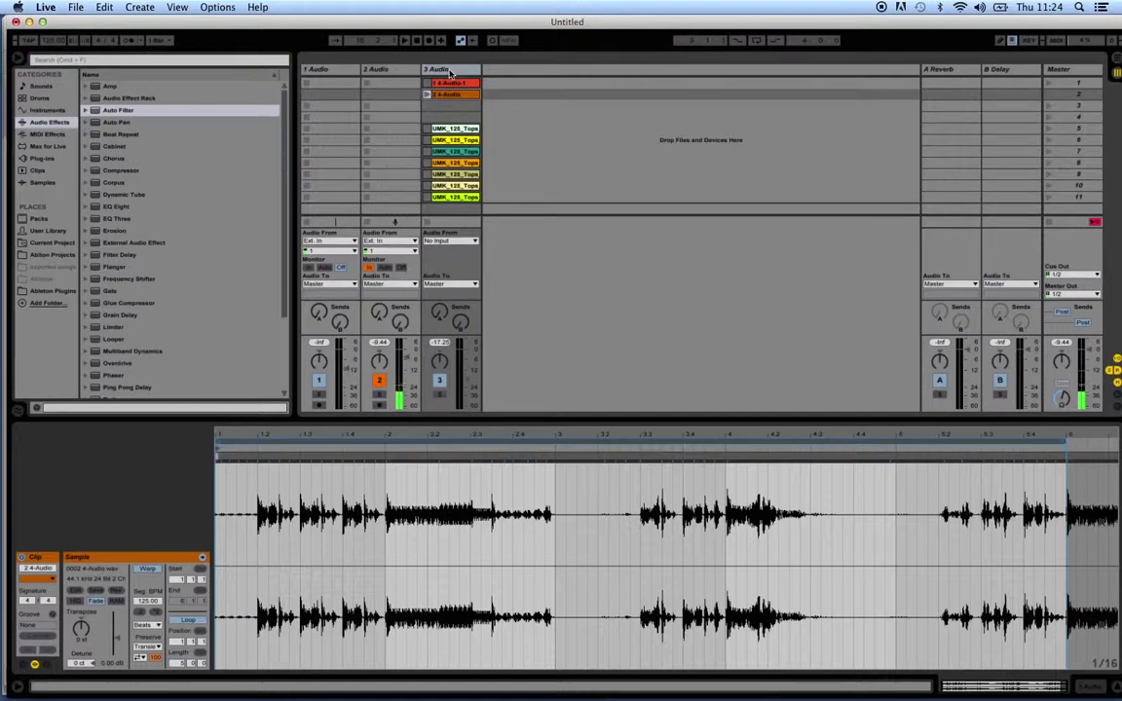
pyautogui.rightClick(450, 73)
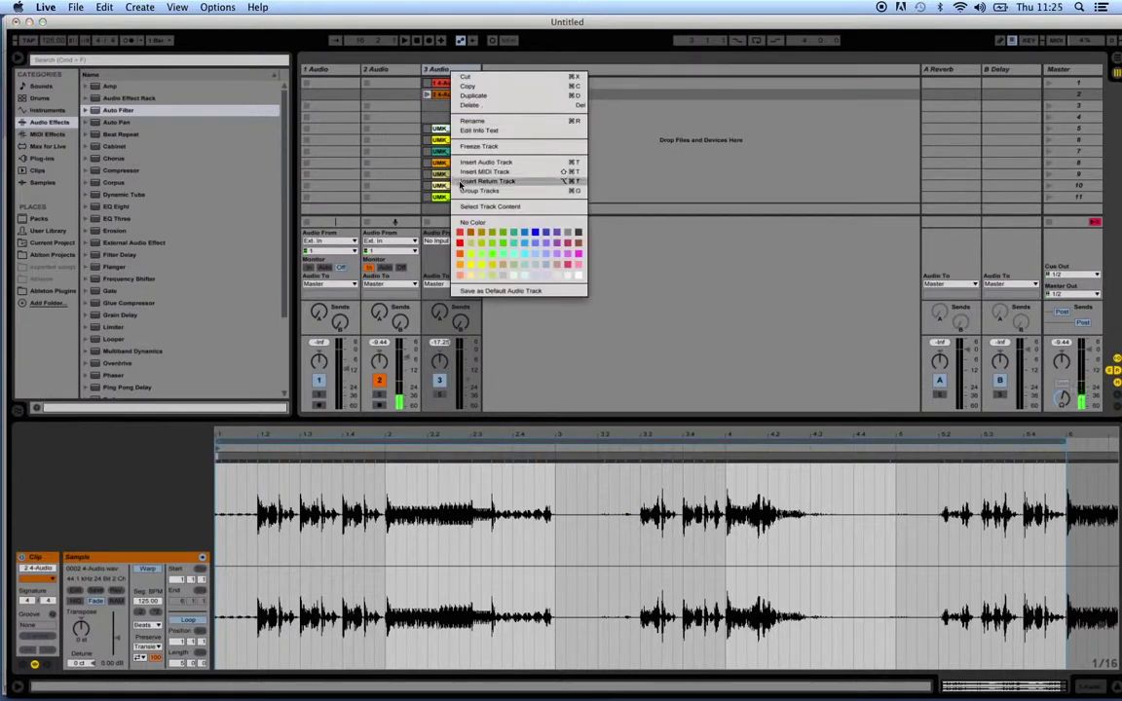
pyautogui.click(487, 122)
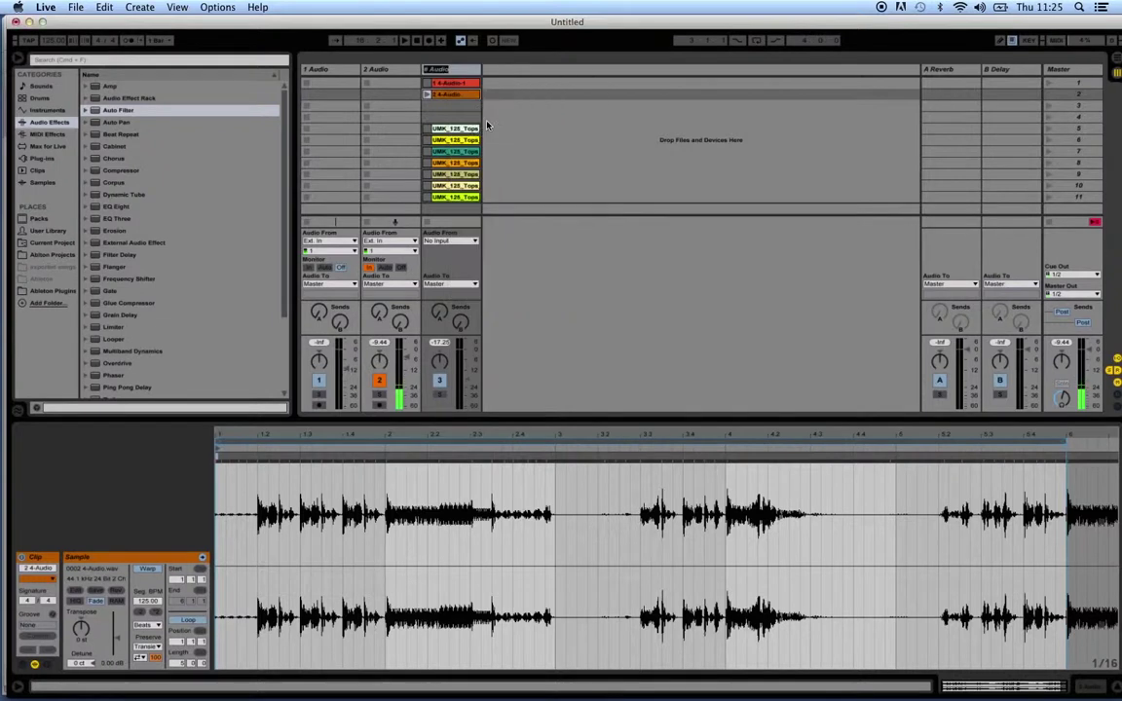
pyautogui.write('LOOPS')
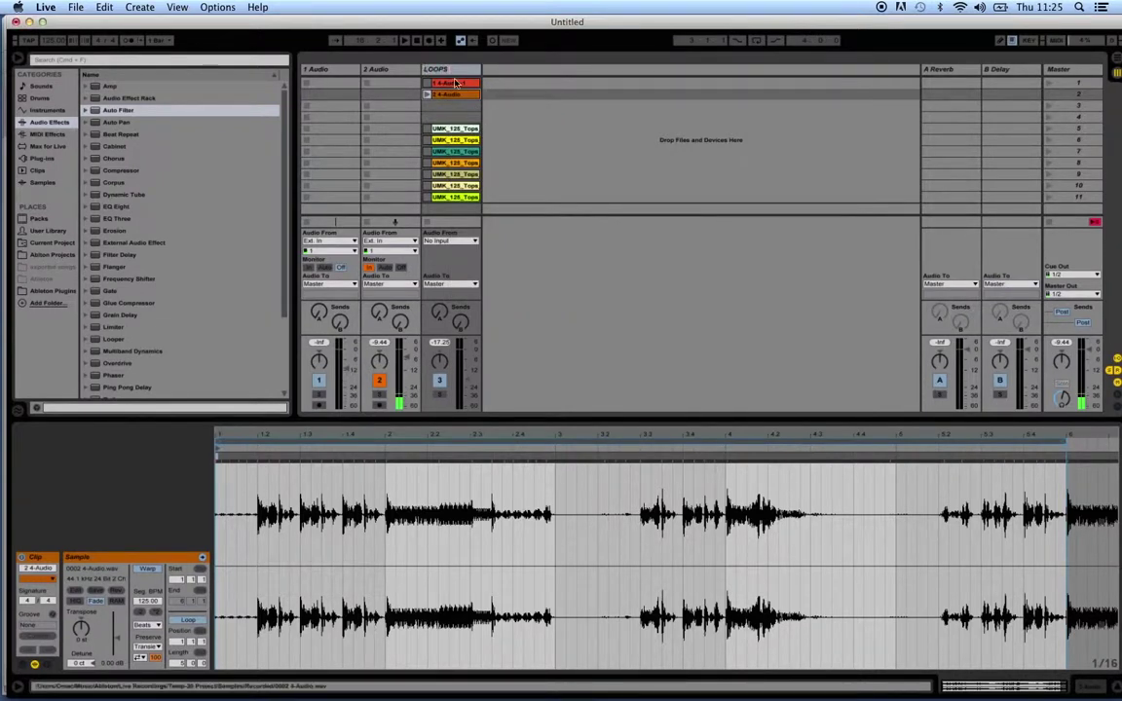
pyautogui.click(469, 119)
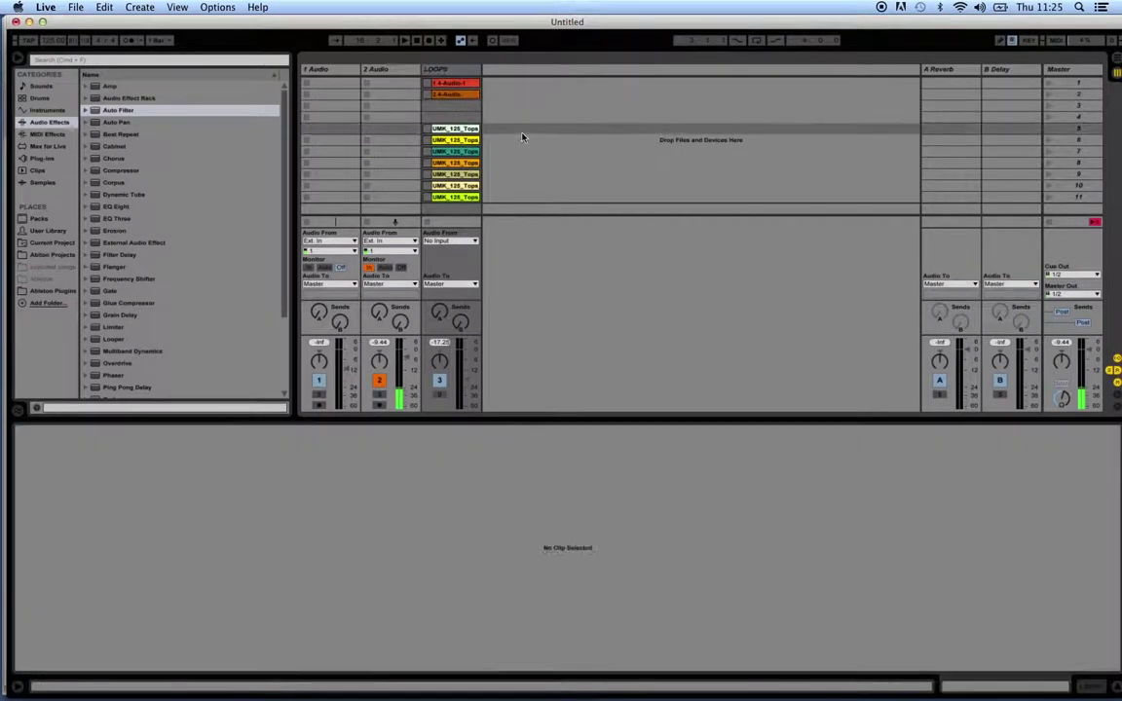
pyautogui.rightClick(465, 71)
pyautogui.click(548, 233)
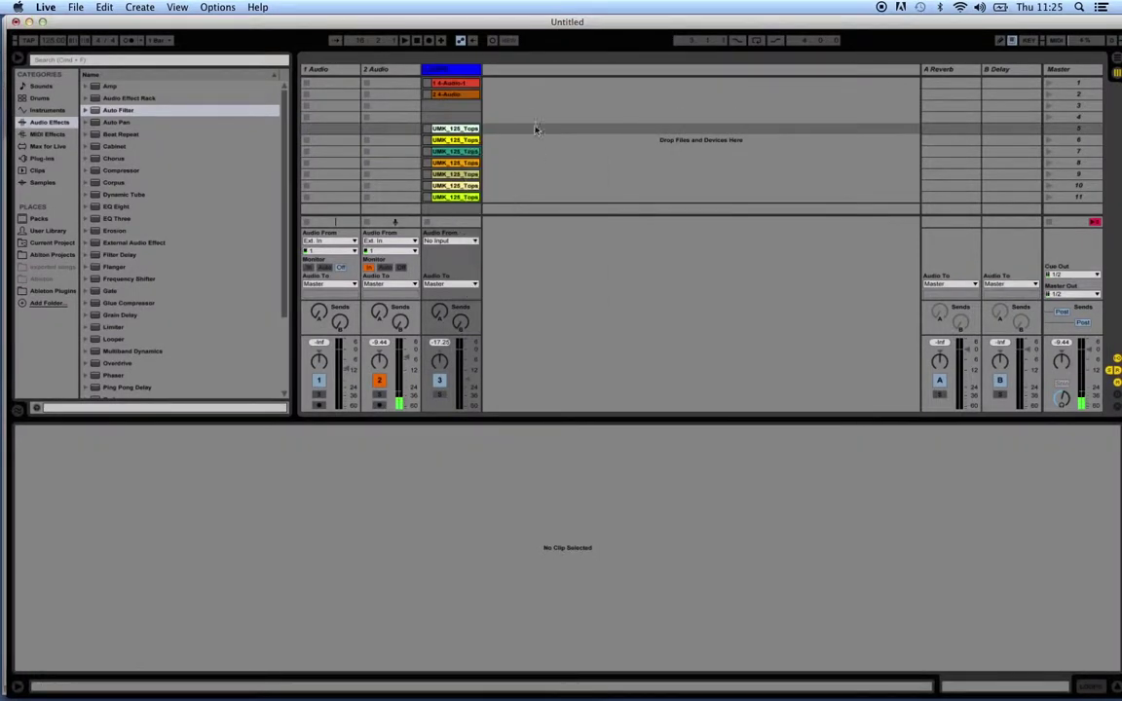
# Step: Look through the Audio Effect Rack presets, then load the Phaser preset Mess.adv on the LOOPS track
pyautogui.click(86, 98)
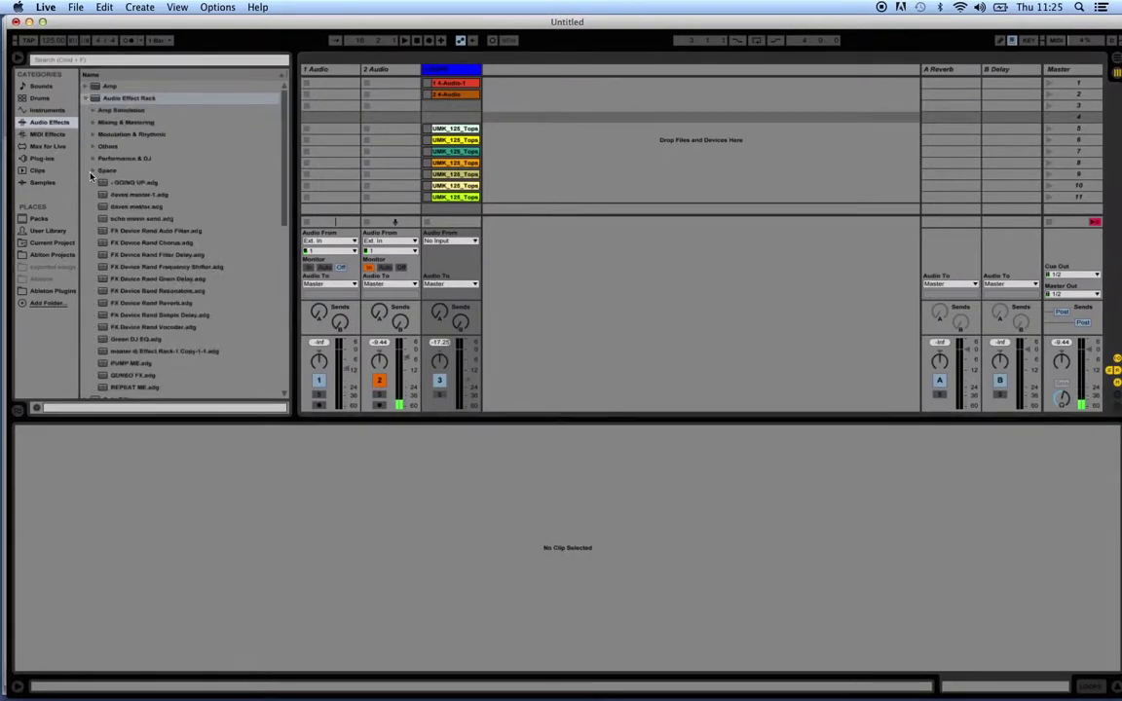
pyautogui.click(90, 172)
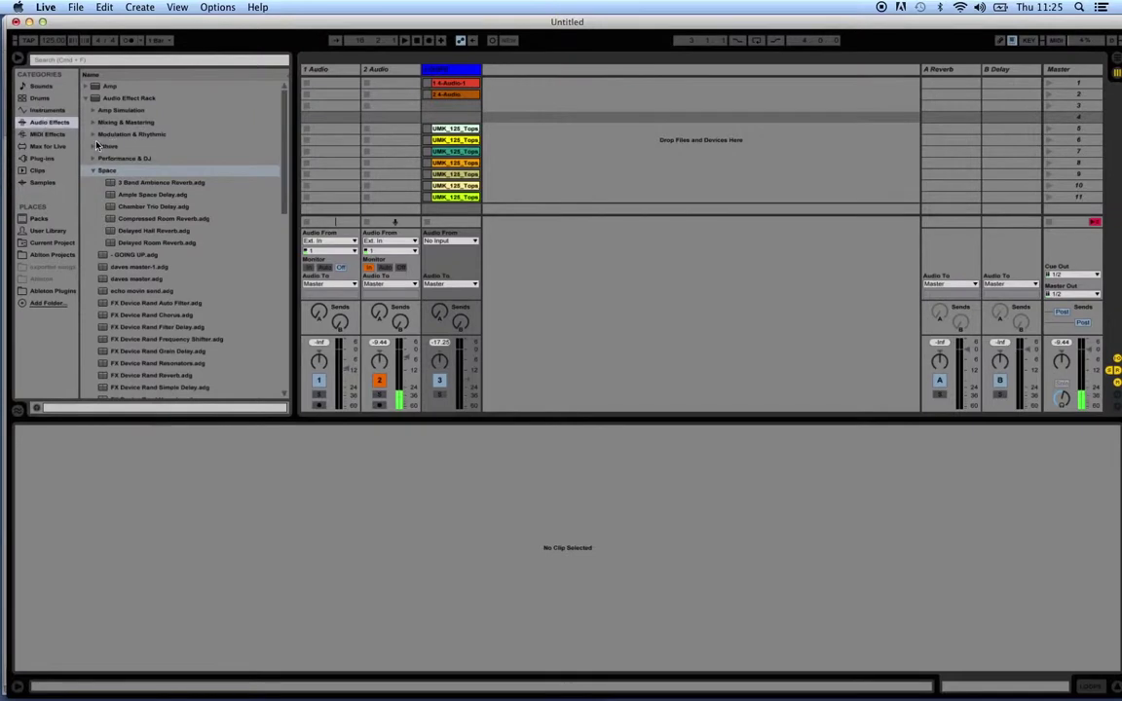
pyautogui.click(86, 99)
pyautogui.scroll(-5, 137, 187)
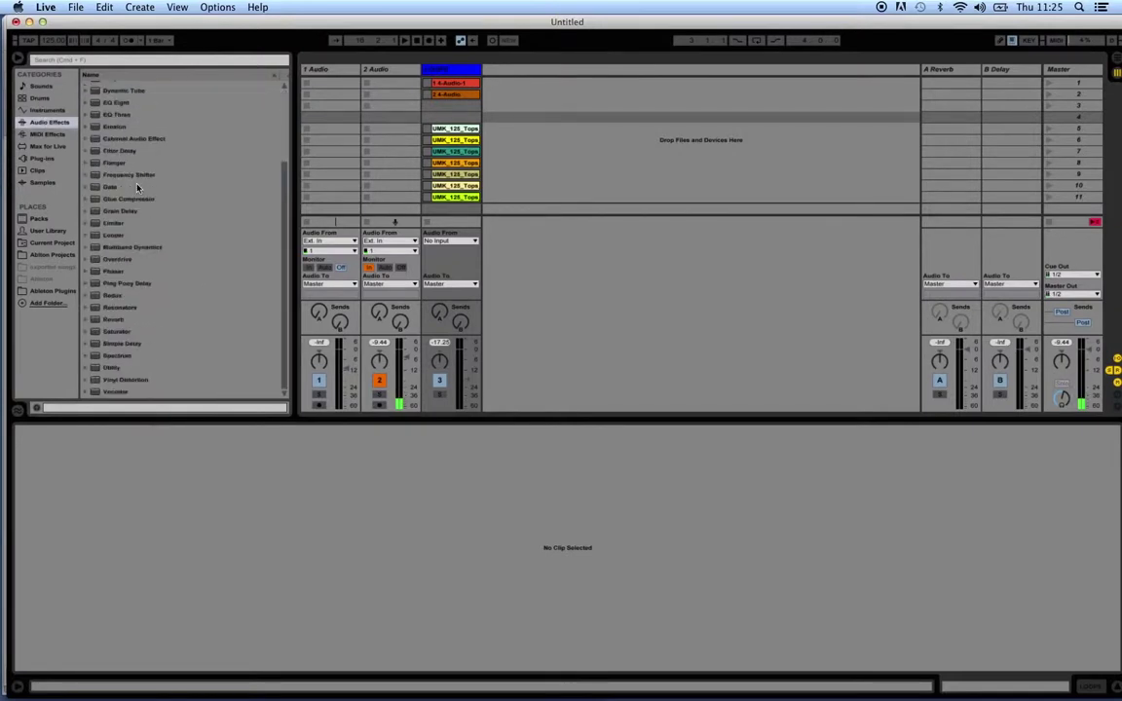
pyautogui.click(87, 274)
pyautogui.doubleClick(153, 368)
# Step: Insert a new audio track beside the LOOPS track, name it Loops without FX and colour it red
pyautogui.click(458, 86)
pyautogui.rightClick(521, 114)
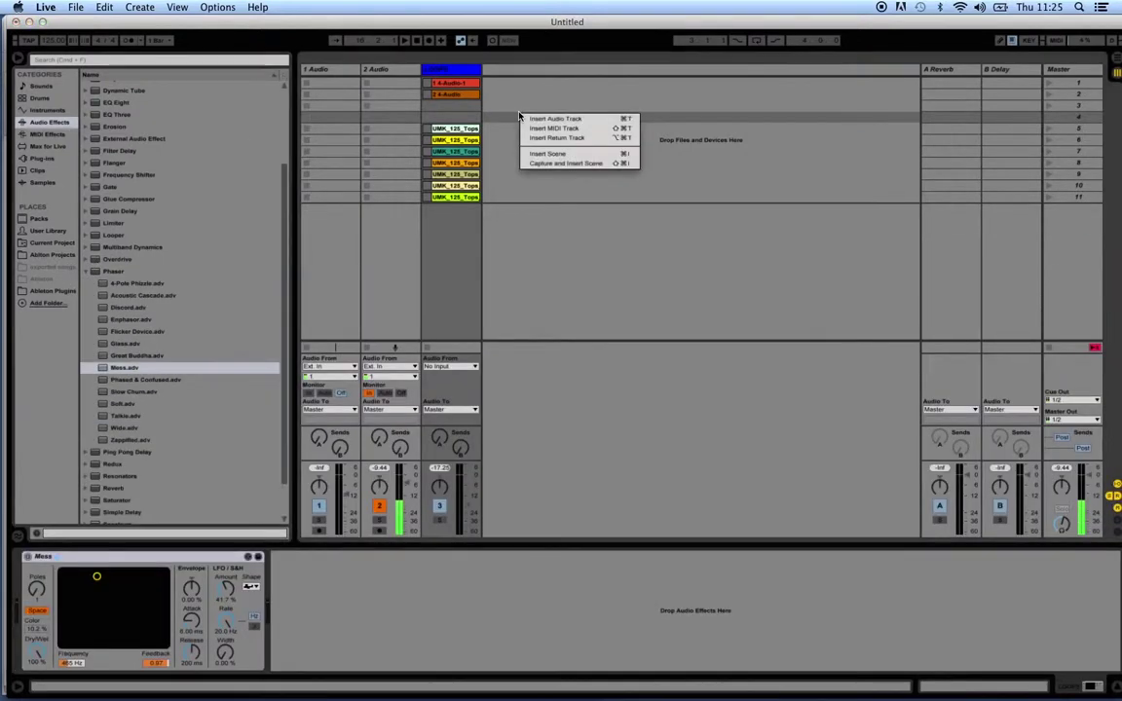
pyautogui.click(548, 119)
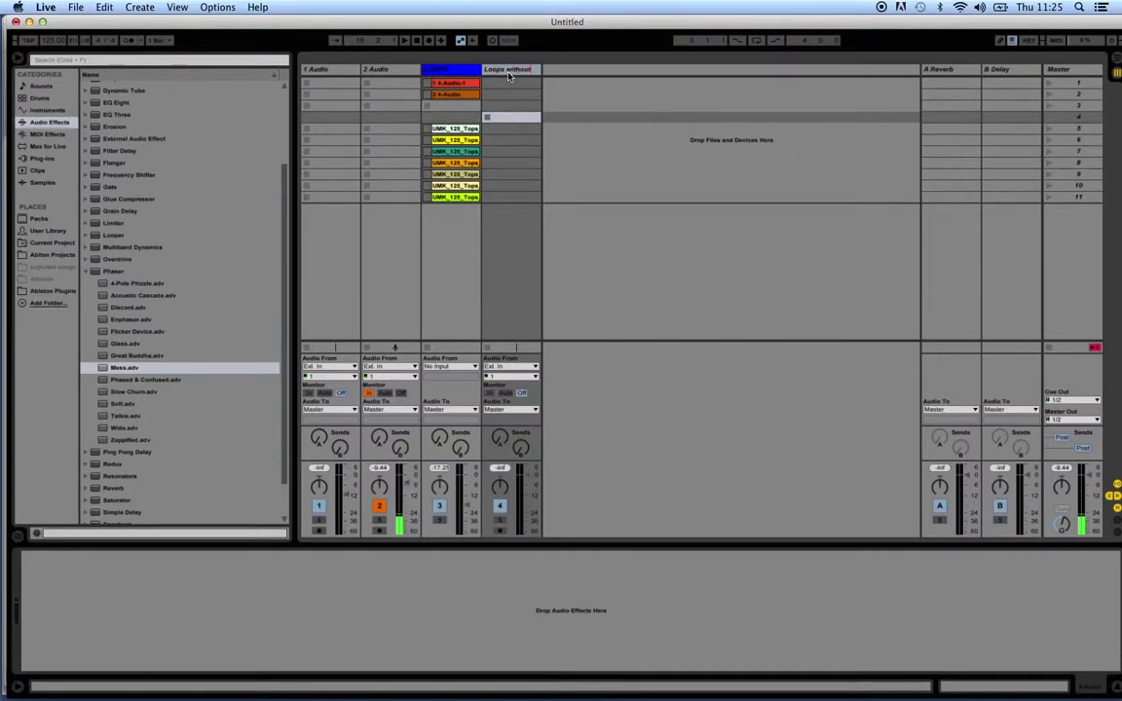
pyautogui.click(588, 119)
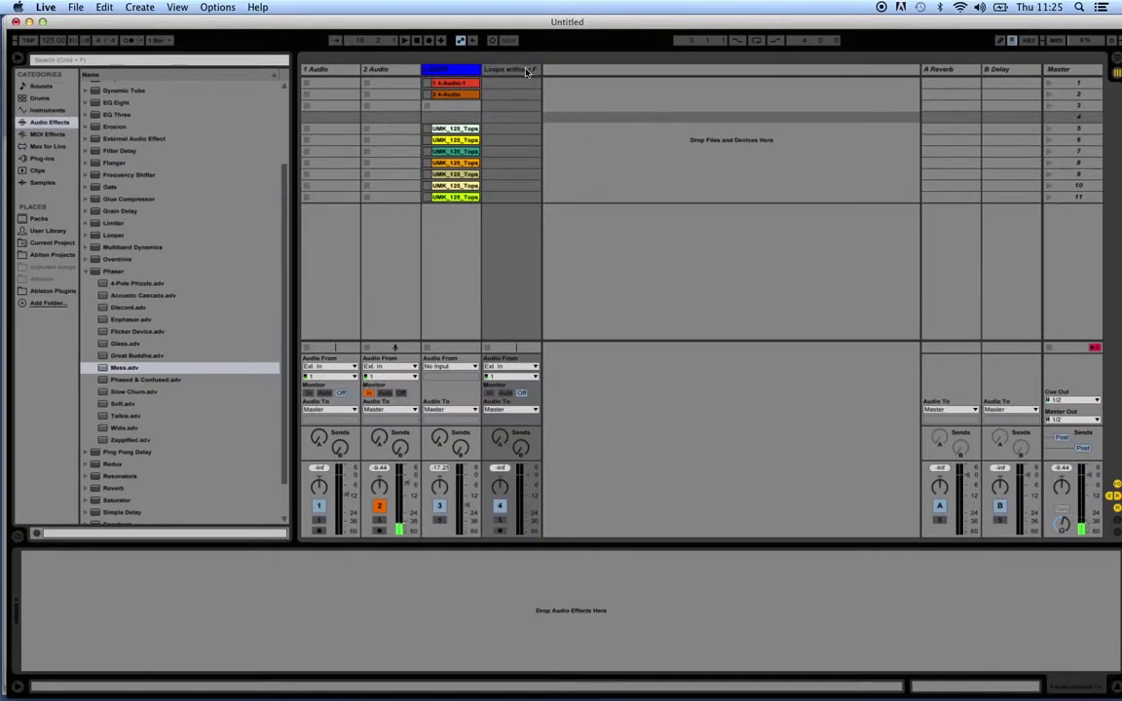
pyautogui.rightClick(526, 72)
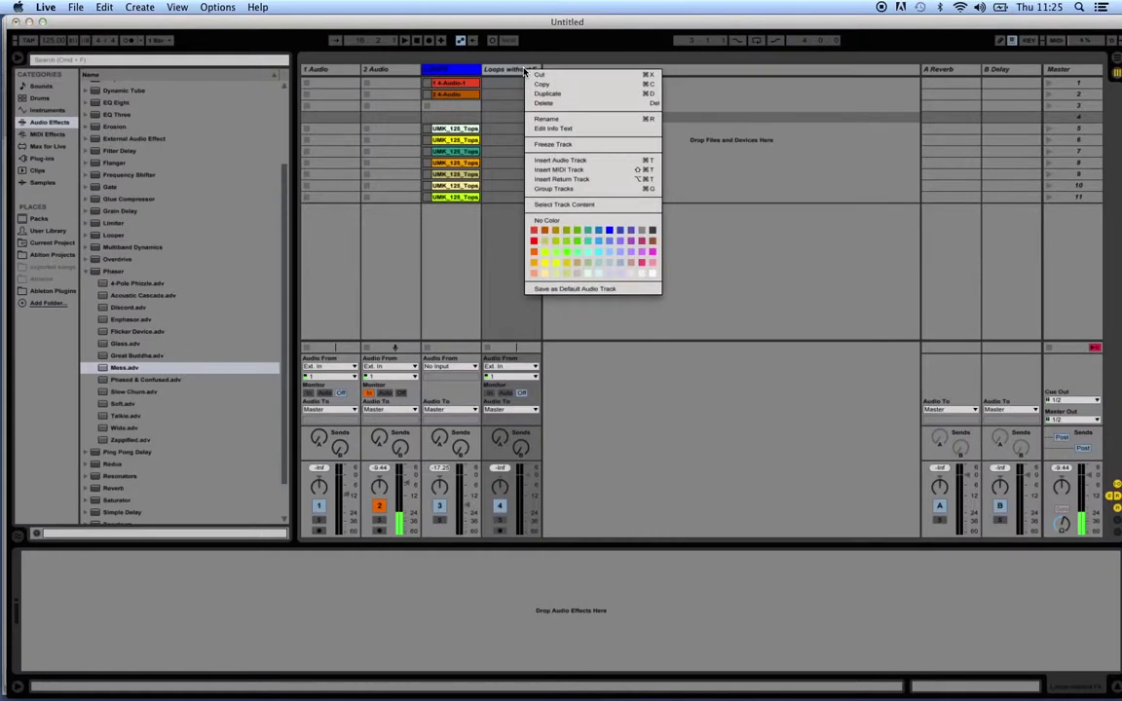
pyautogui.click(534, 241)
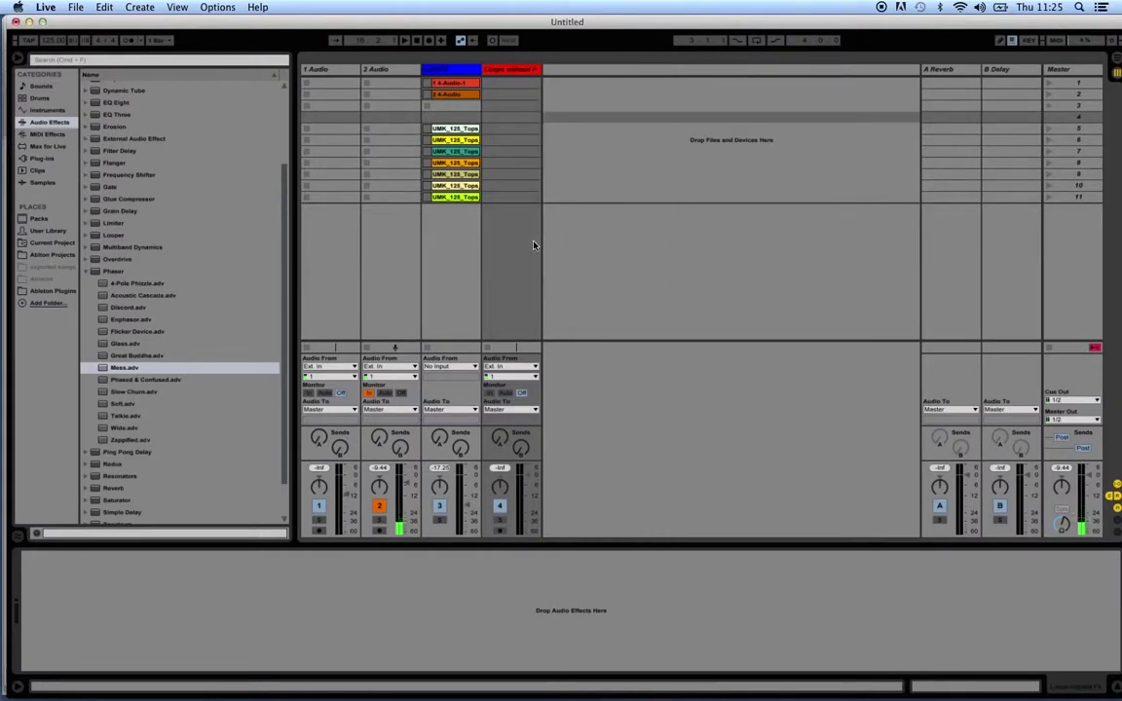
# Step: Launch the scene 7 loop on the LOOPS track and adjust the Mess phaser's frequency, with feedback at about 0.94
pyautogui.click(444, 77)
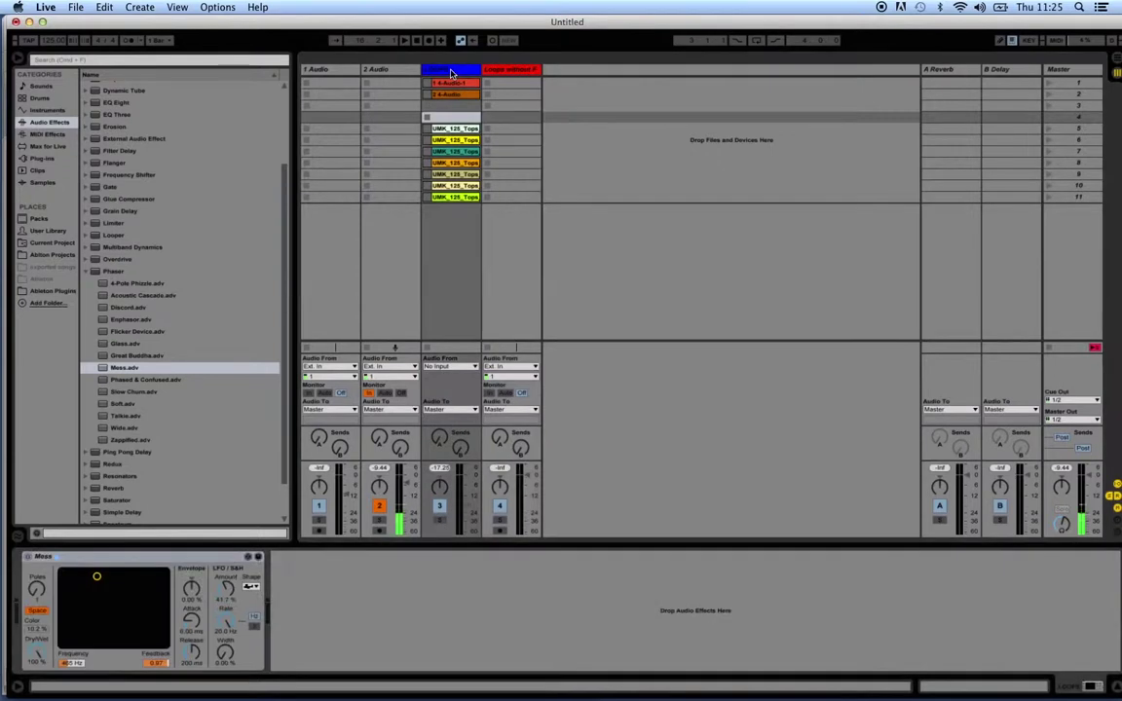
pyautogui.click(426, 152)
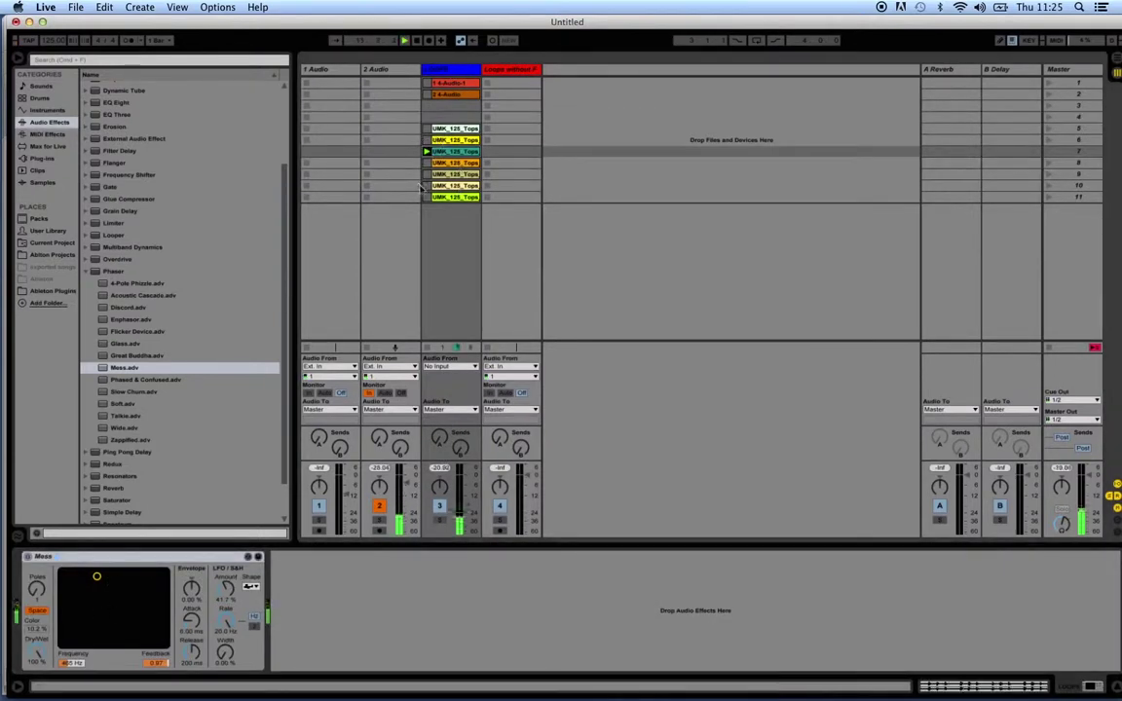
pyautogui.moveTo(96, 577)
pyautogui.mouseDown()
pyautogui.moveTo(66, 598)
pyautogui.moveTo(103, 589)
pyautogui.mouseUp()
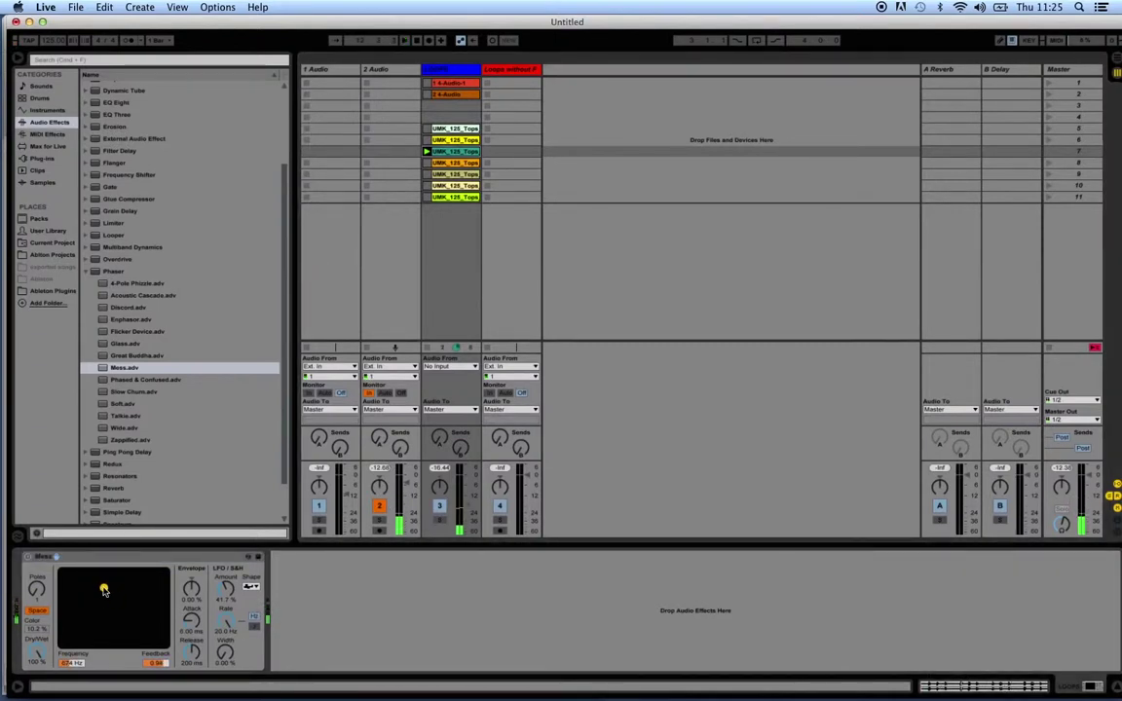
# Step: Place the scene 7 UMK_125_Tops loop on the arrangement's Loops without FX track at bar 14 and play it back
pyautogui.click(454, 152)
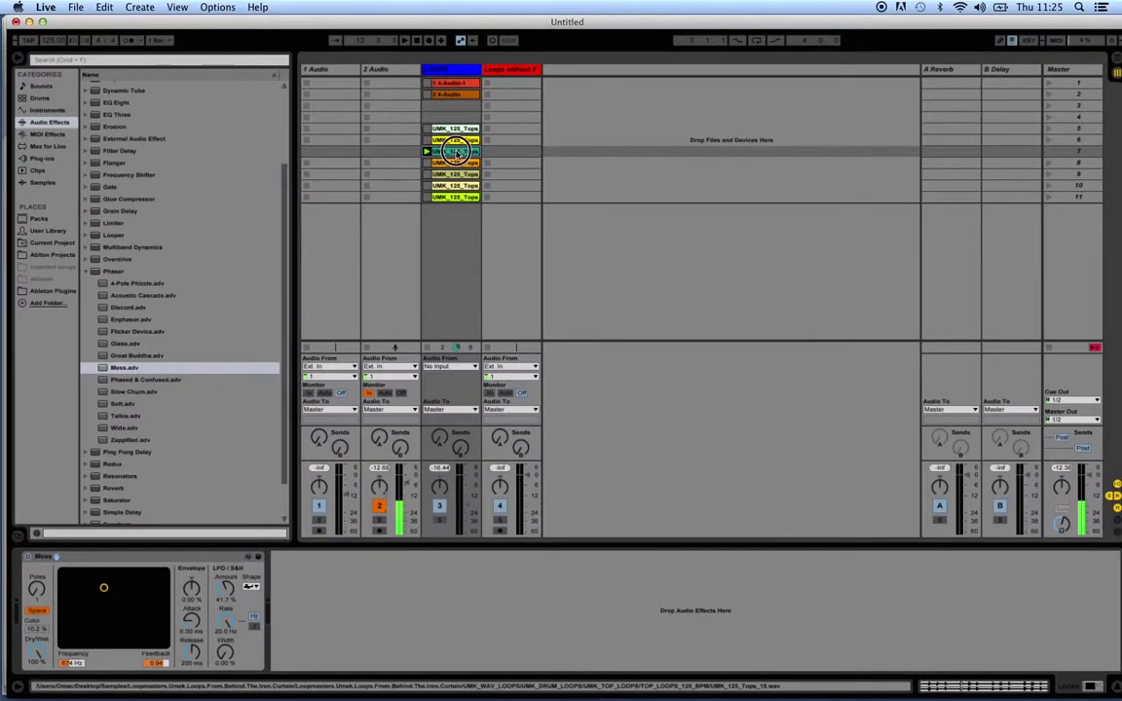
pyautogui.press('Tab')
pyautogui.moveTo(456, 152); pyautogui.dragTo(446, 311)
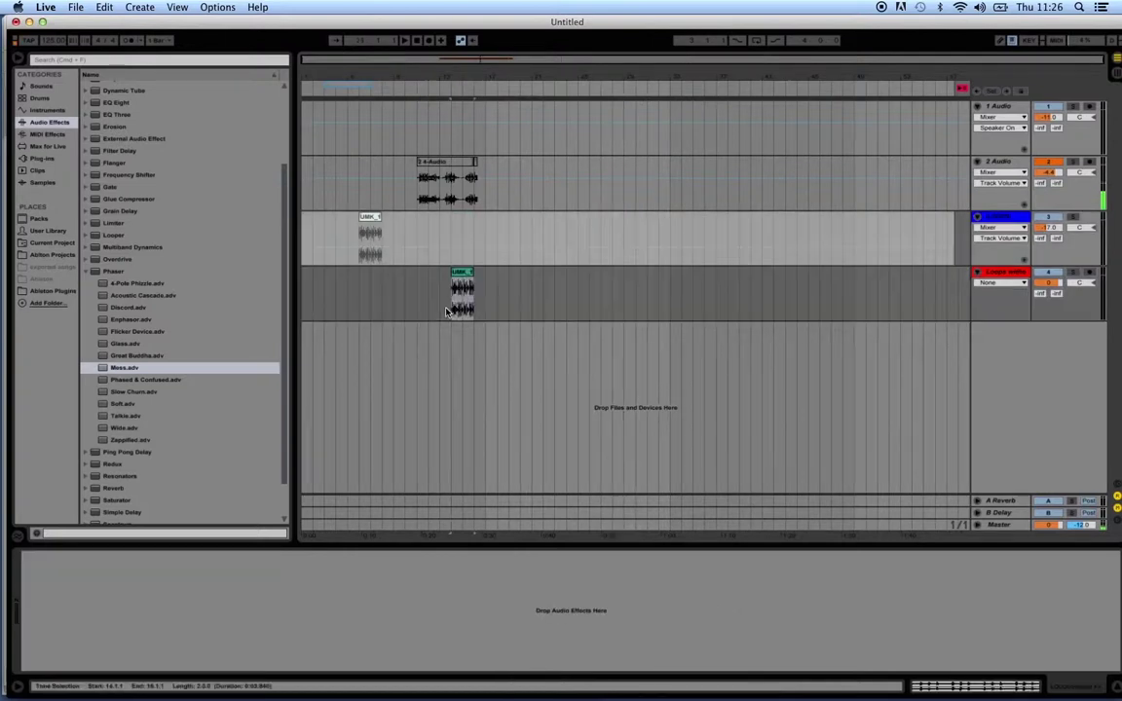
pyautogui.click(444, 87)
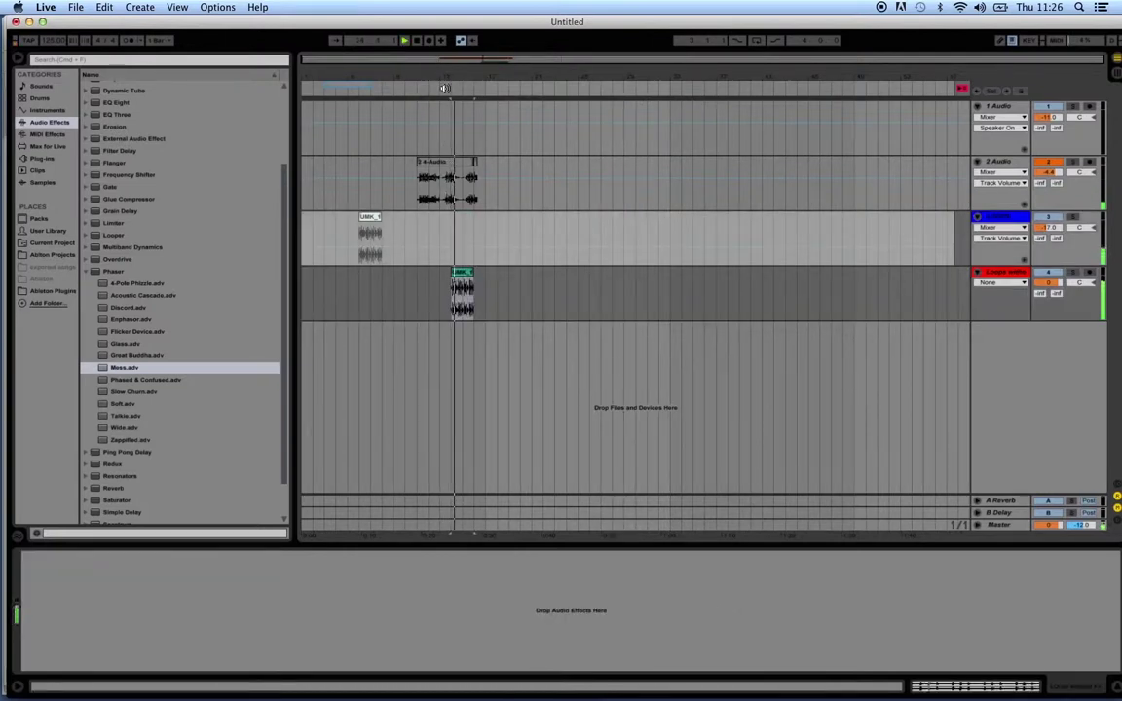
# Step: Deactivate the LOOPS track in the session mixer while the arrangement's loop plays, and check both views
pyautogui.press('Tab')
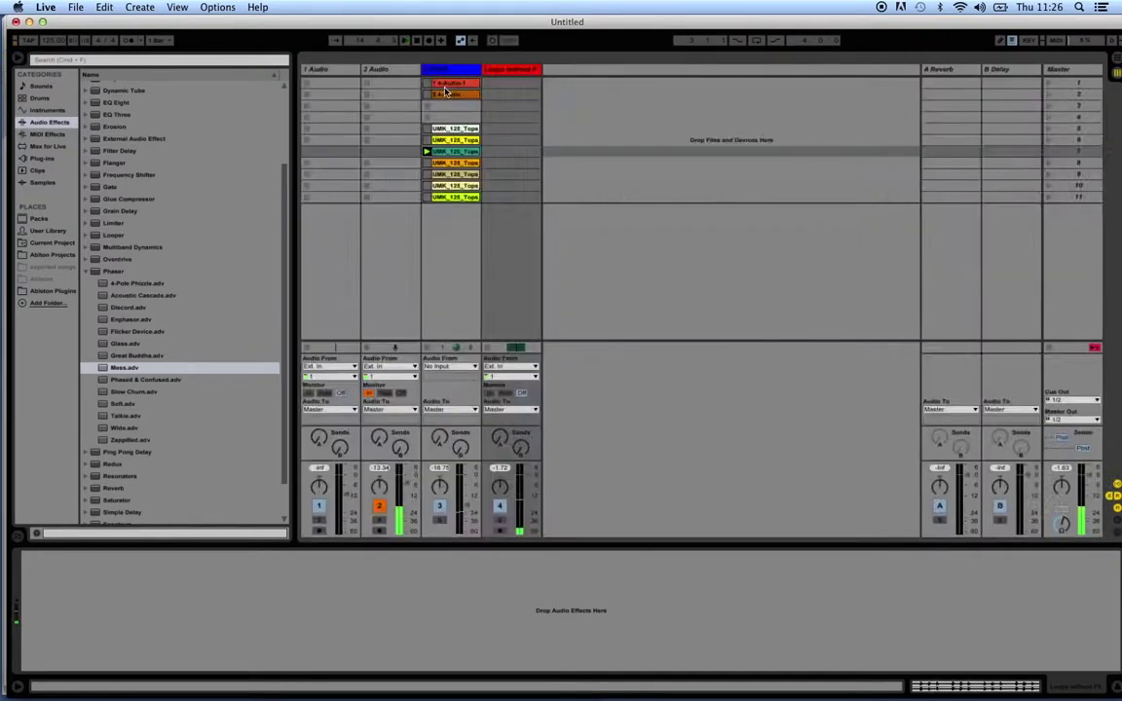
pyautogui.press('Tab')
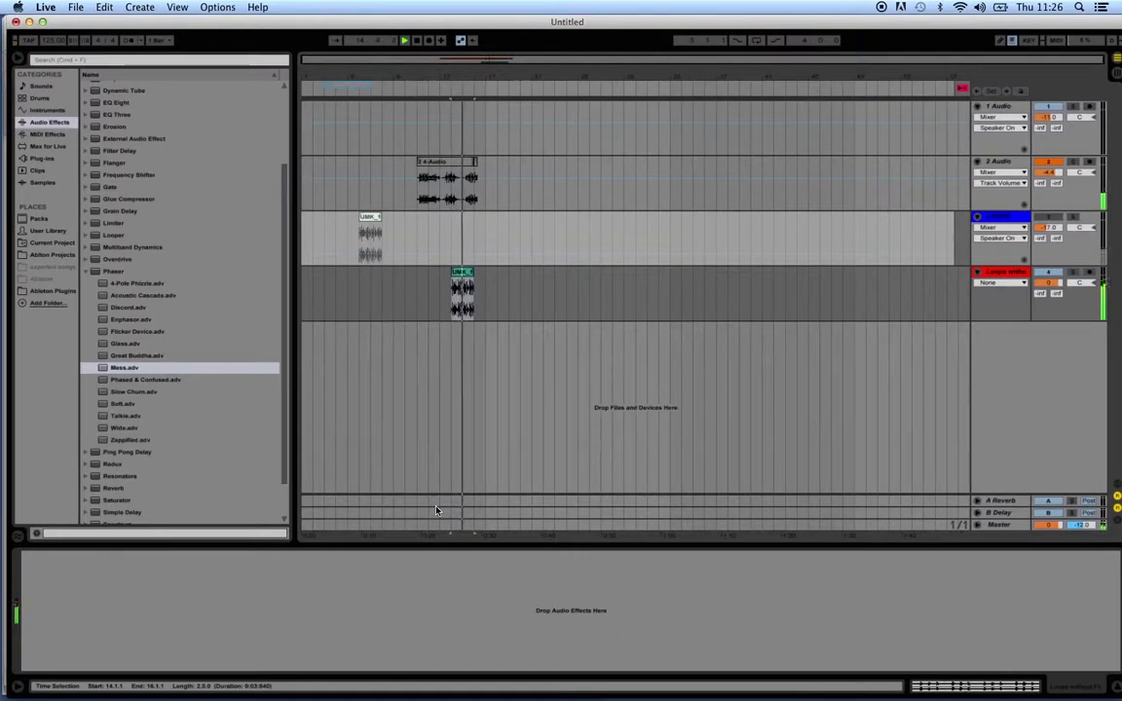
pyautogui.press('Tab')
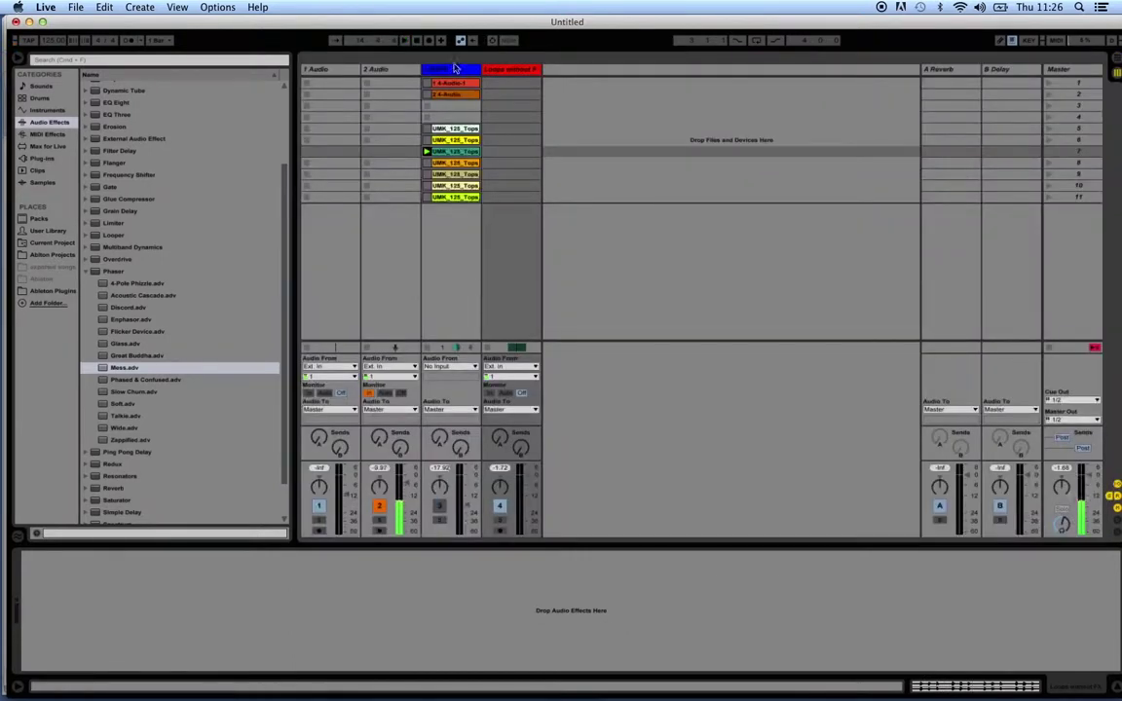
# Step: Select all the clips on the session's LOOPS track, from scene 1 to scene 11, and colour them light blue
pyautogui.click(449, 153)
pyautogui.click(452, 70)
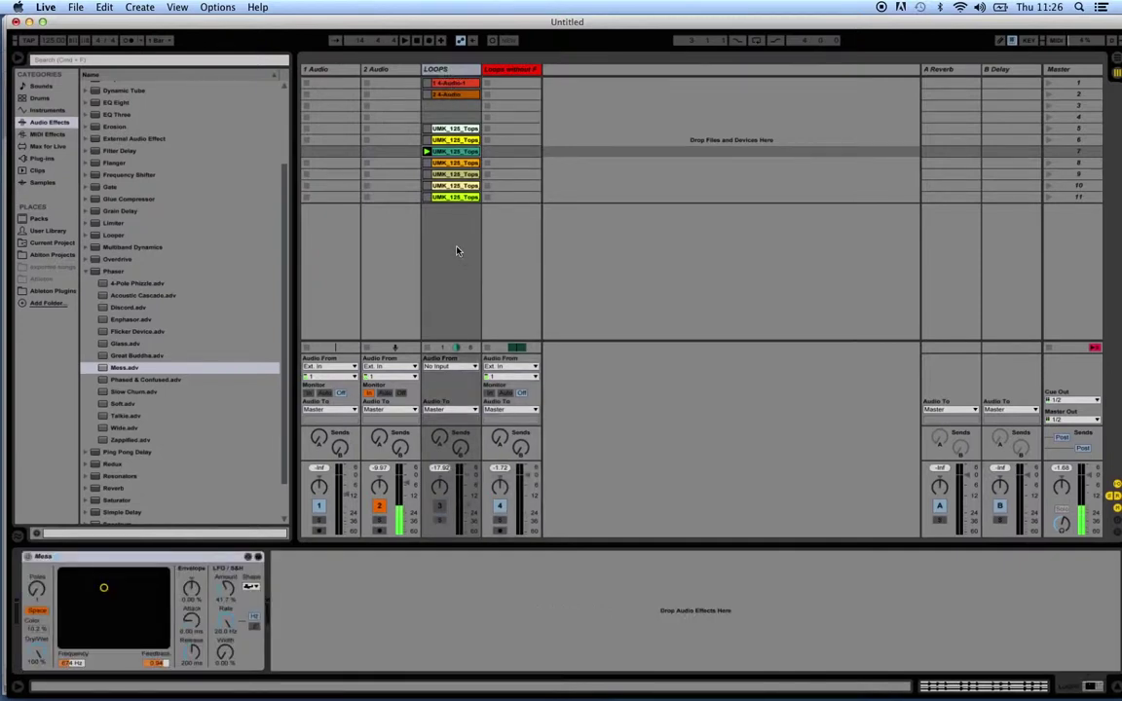
pyautogui.click(454, 108)
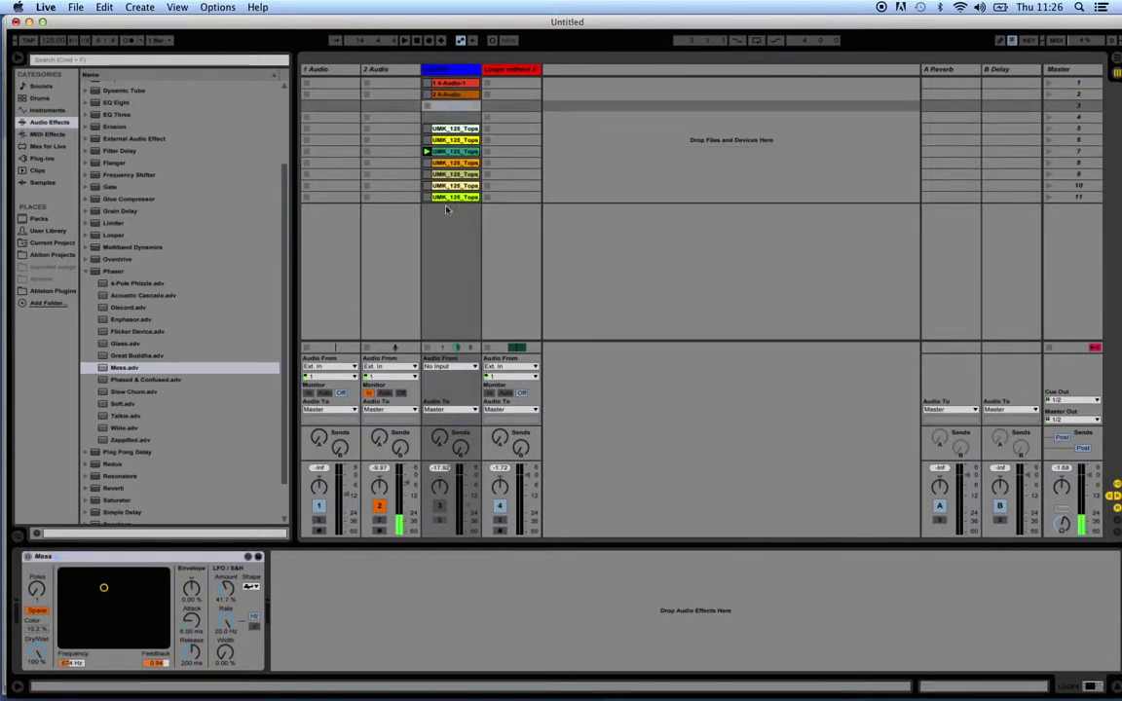
pyautogui.click(446, 85)
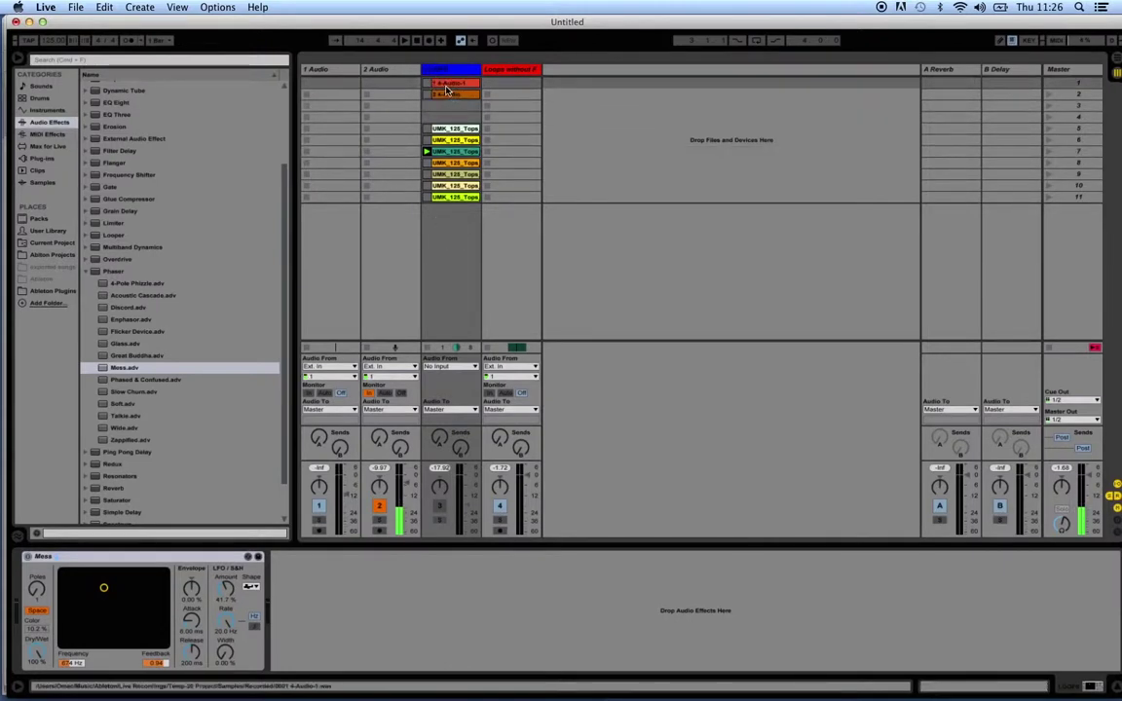
pyautogui.rightClick(446, 198)
pyautogui.click(513, 358)
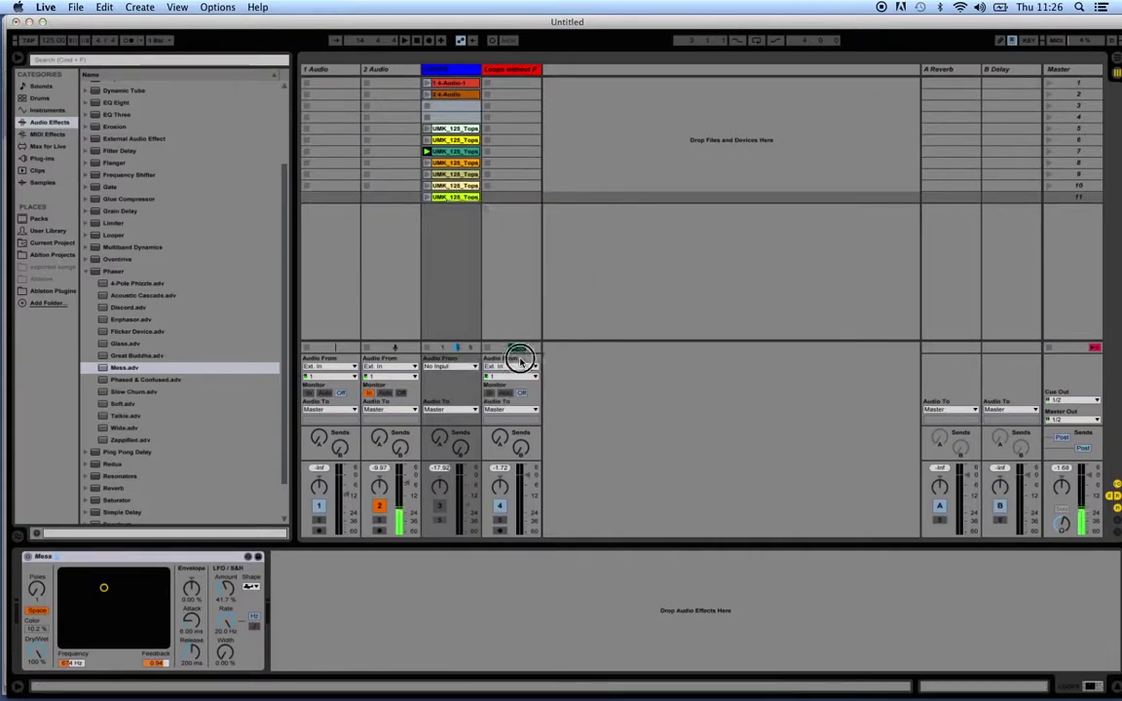
# Step: Place the 1 4-Audio-1 clip from the session on the arrangement's LOOPS track at bar 6
pyautogui.click(445, 84)
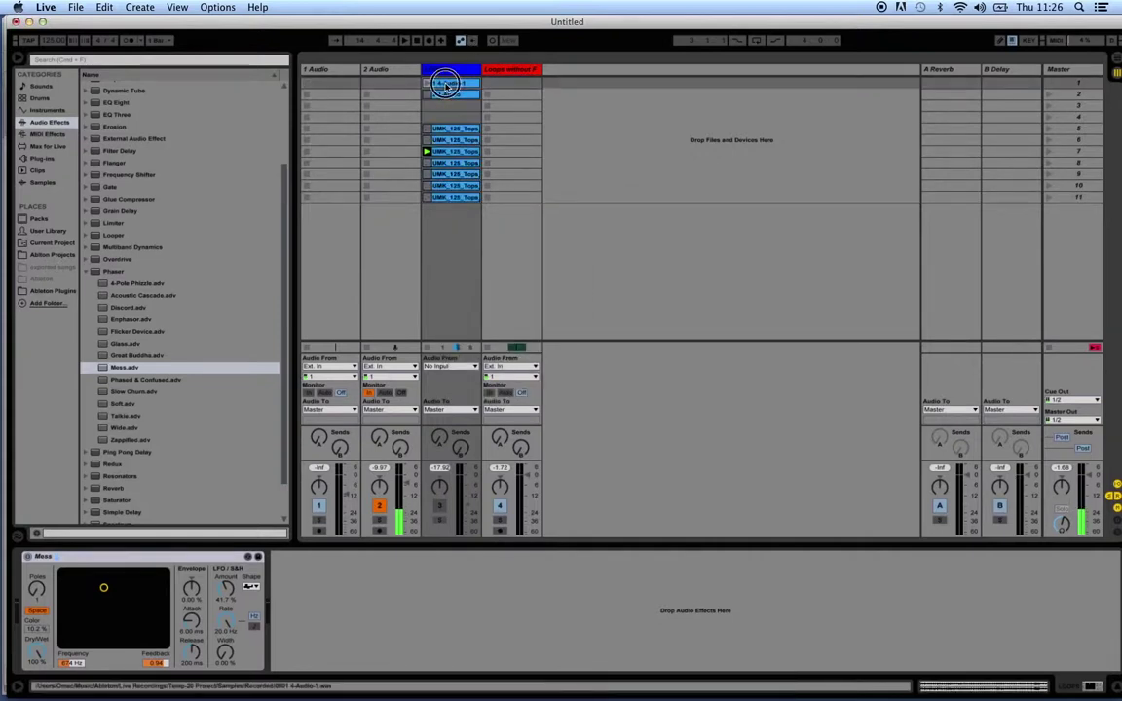
pyautogui.press('Tab')
pyautogui.moveTo(446, 253); pyautogui.dragTo(360, 233)
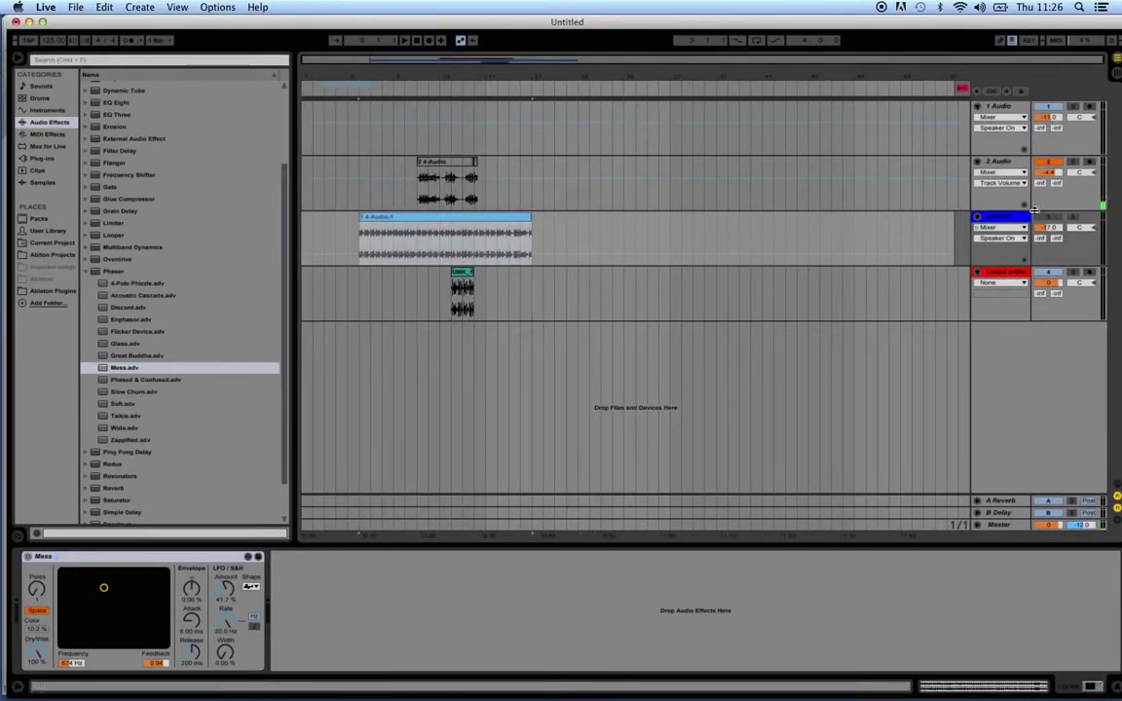
# Step: Delete the UMK_125_Tops loop from the arrangement's Loops without FX track
pyautogui.click(458, 285)
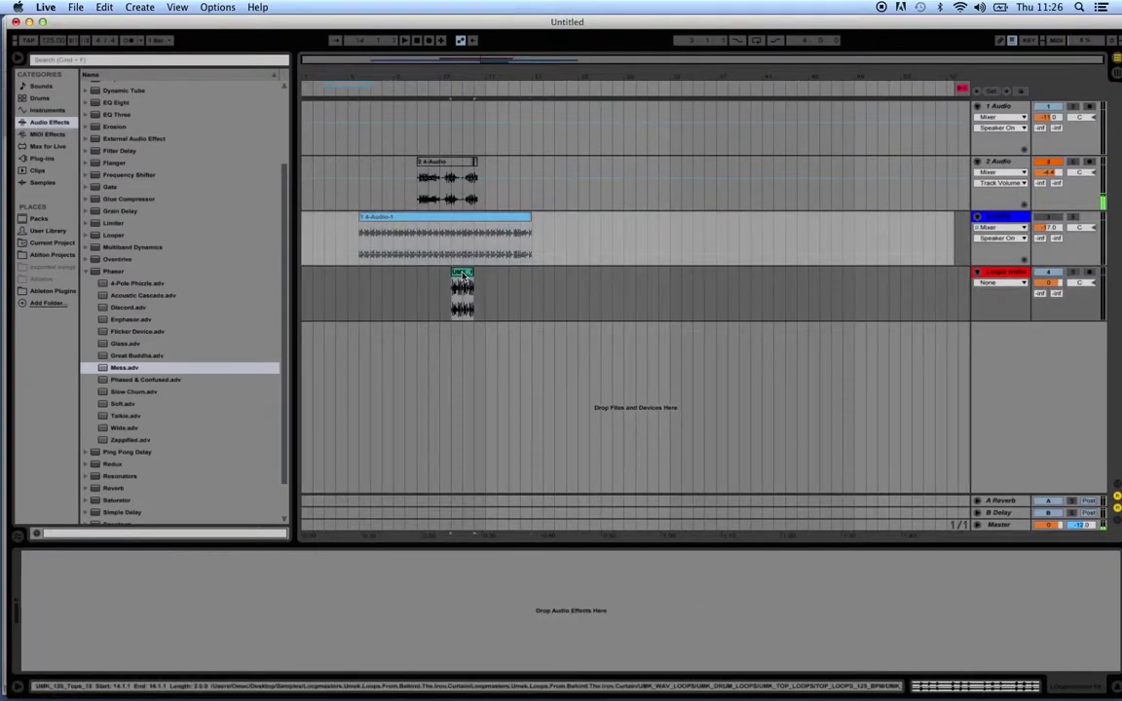
pyautogui.press('Delete')
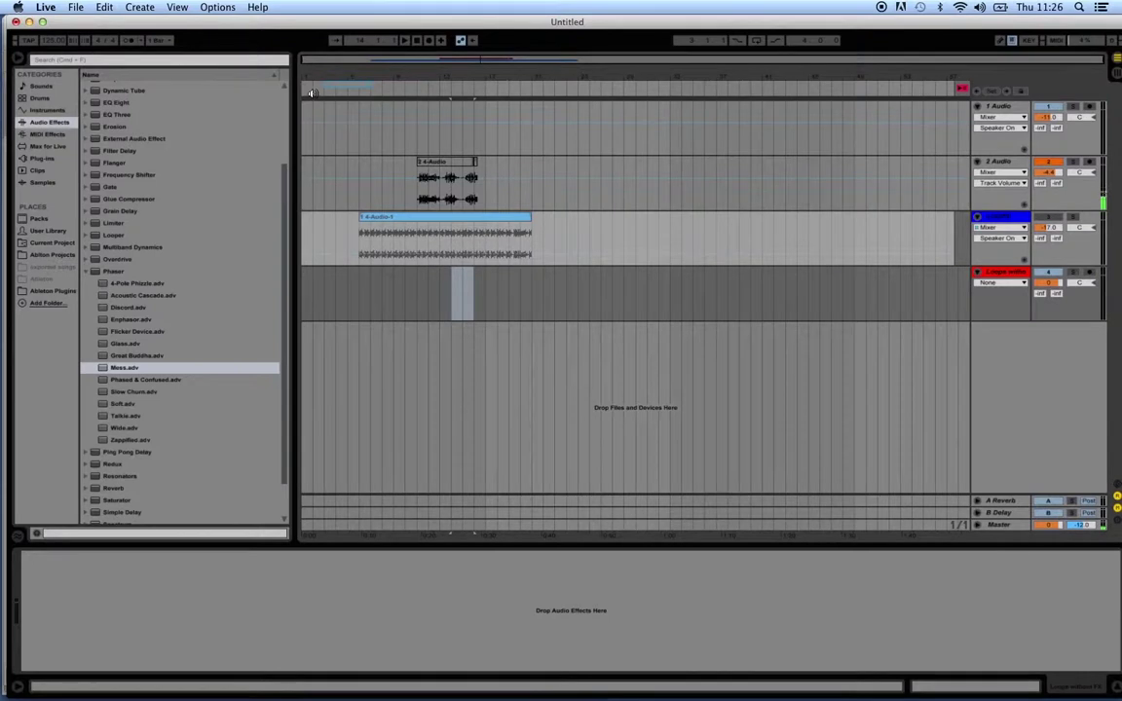
pyautogui.click(613, 190)
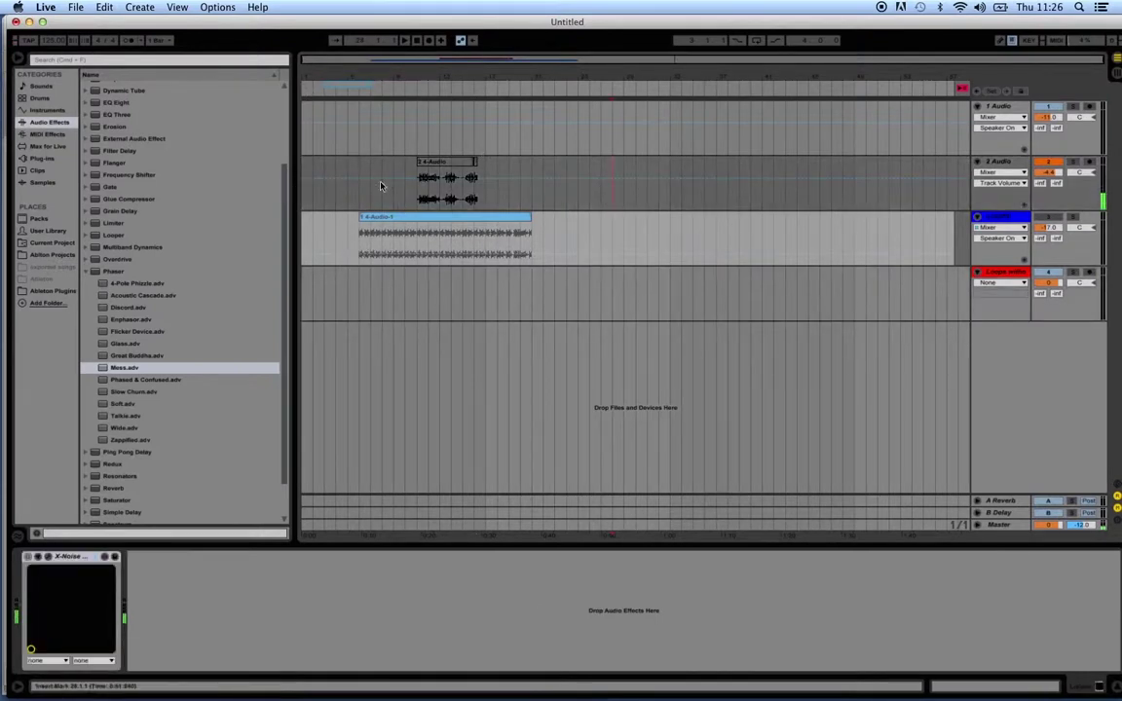
# Step: With the scene 9 loop playing, remove the Mess phaser from the LOOPS track and reactivate the track
pyautogui.press('Tab')
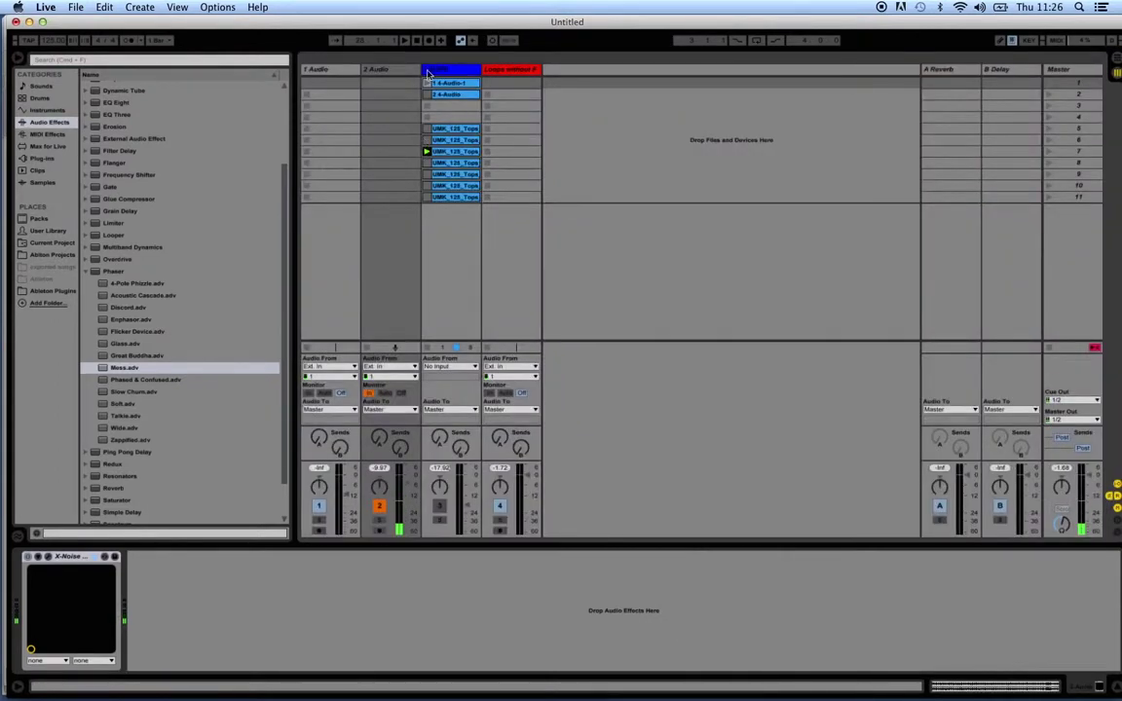
pyautogui.click(427, 175)
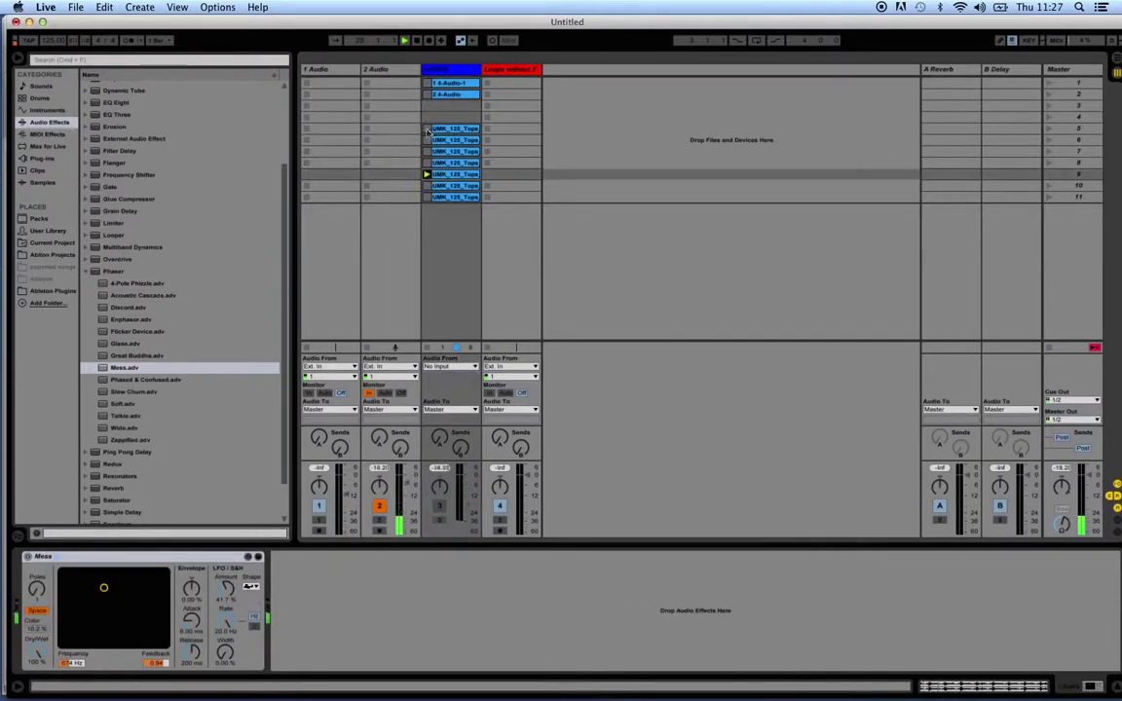
pyautogui.click(175, 556)
pyautogui.press('Delete')
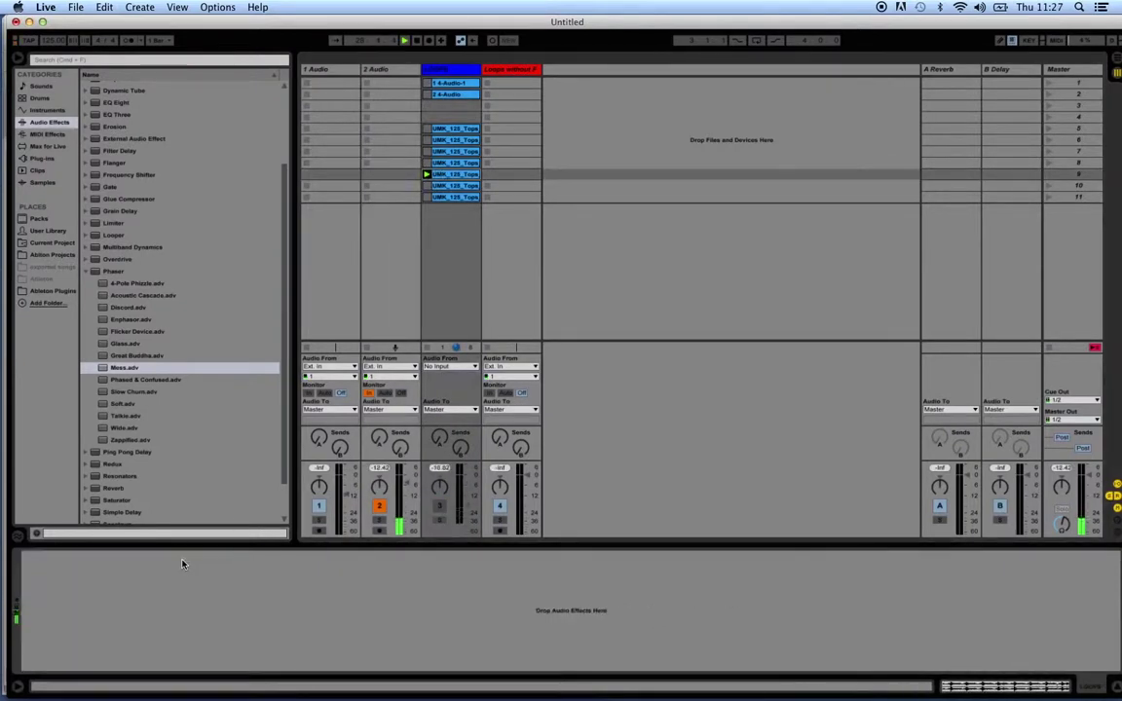
pyautogui.click(439, 506)
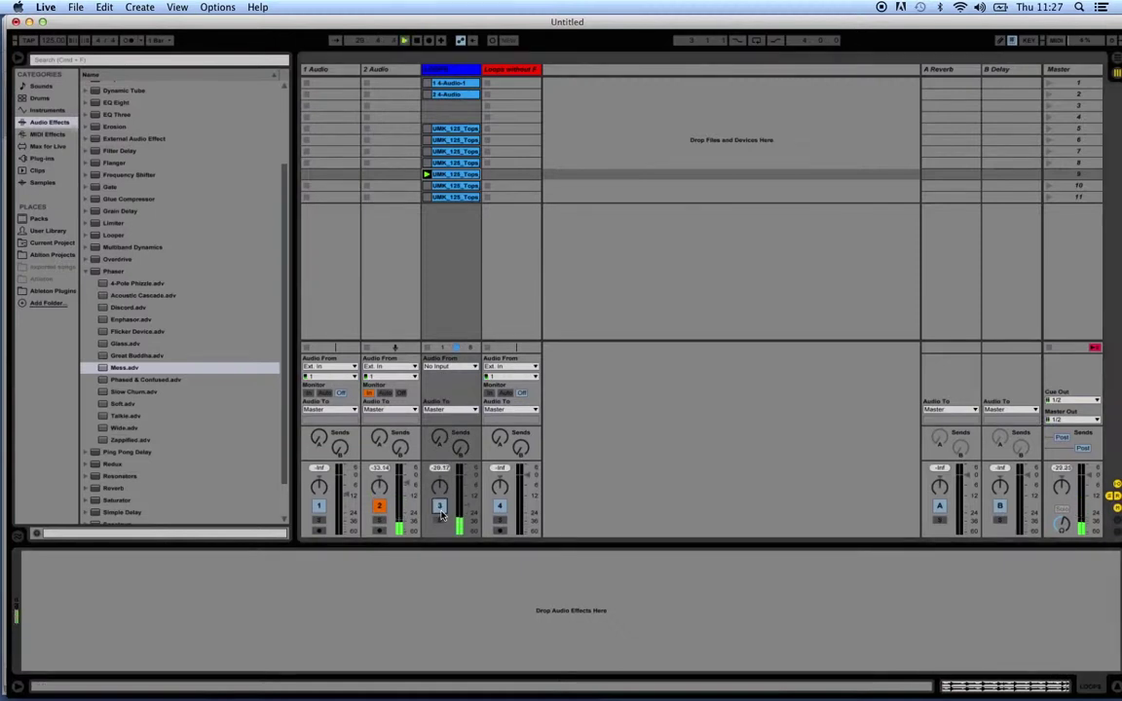
# Step: Compare the session and arrangement views, then return all tracks' playback to the arrangement
pyautogui.press('Tab')
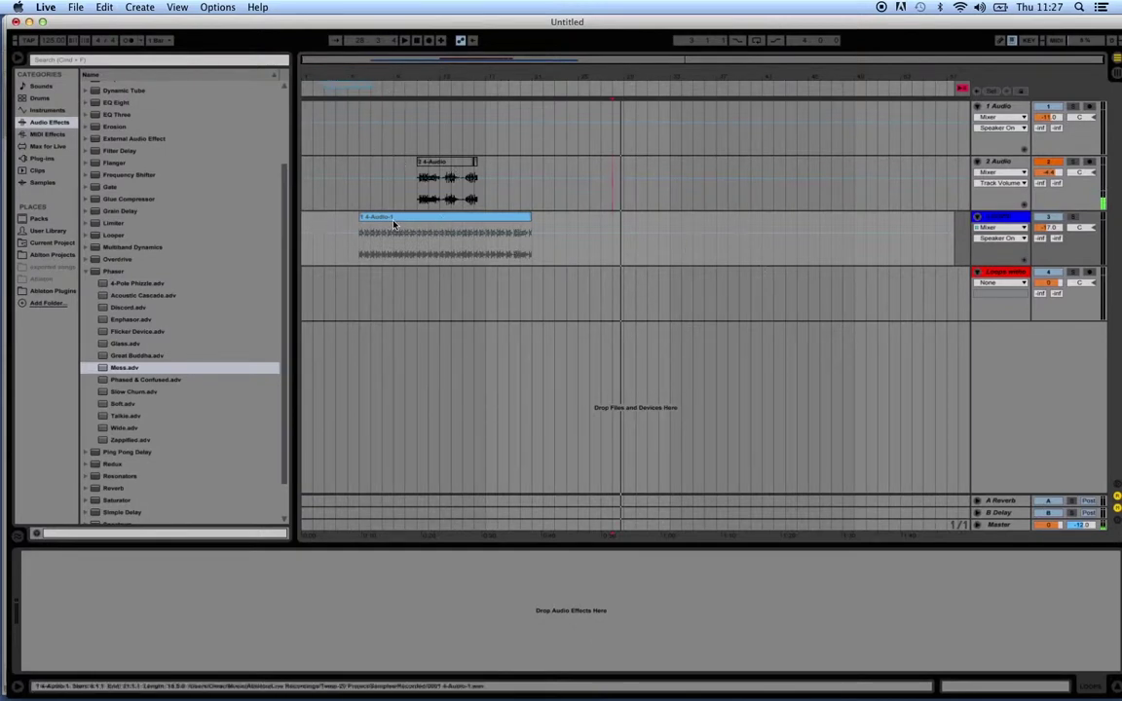
pyautogui.press('Tab')
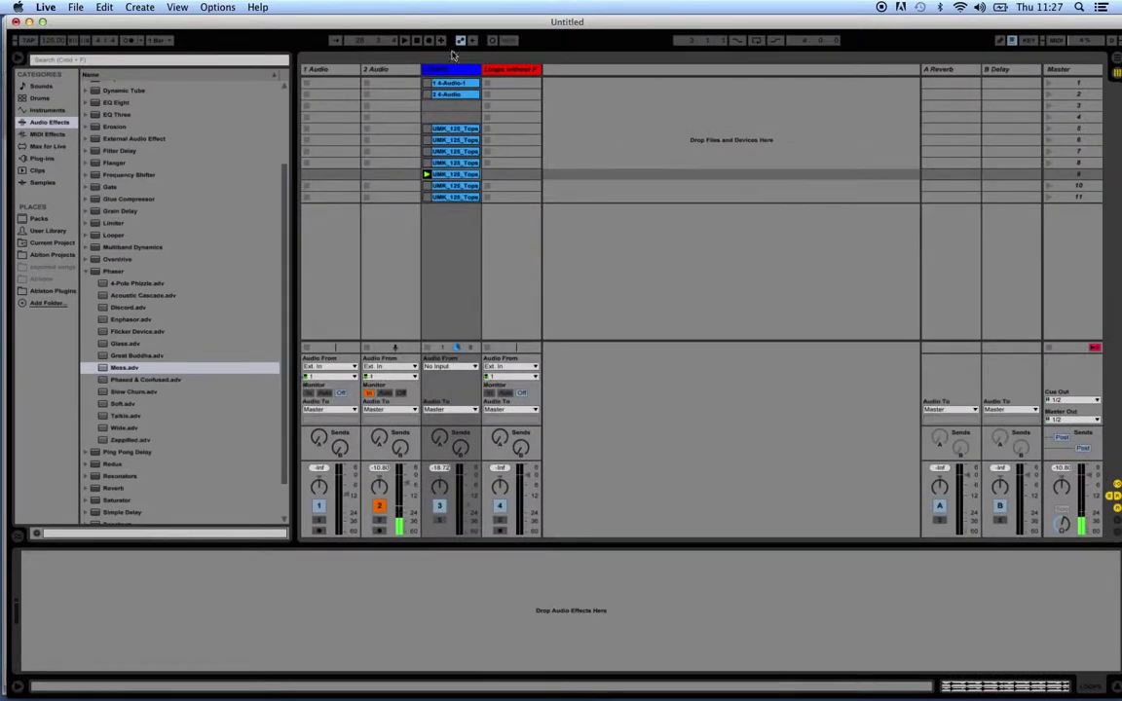
pyautogui.press('Tab')
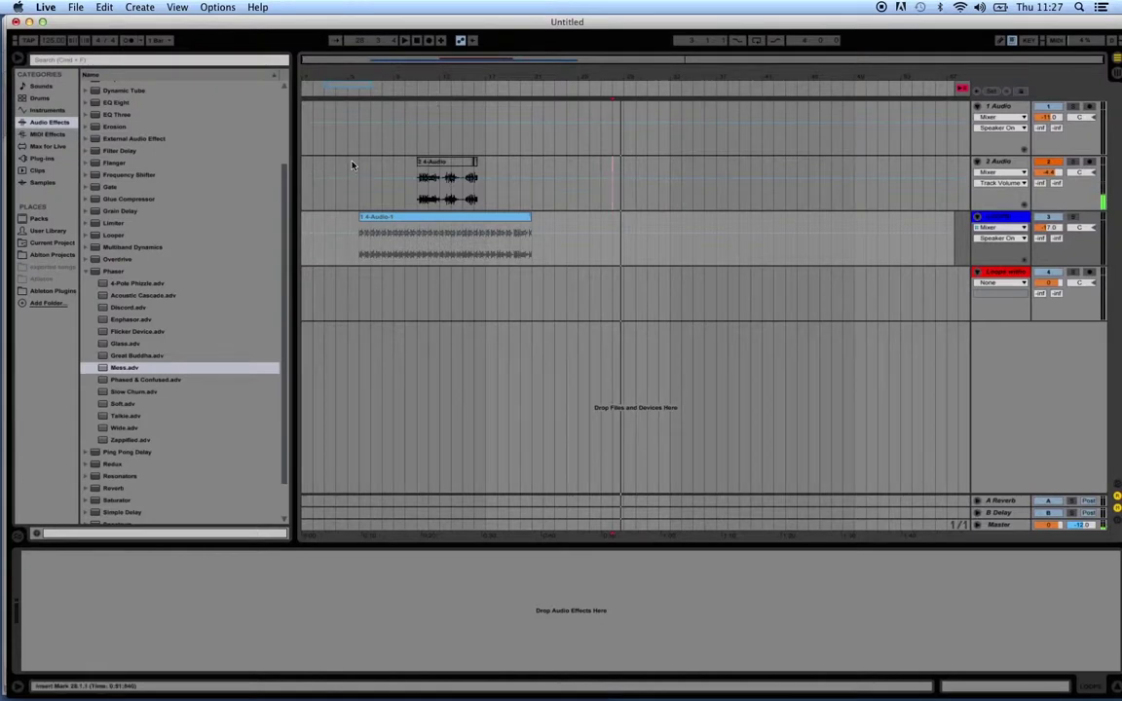
pyautogui.click(962, 90)
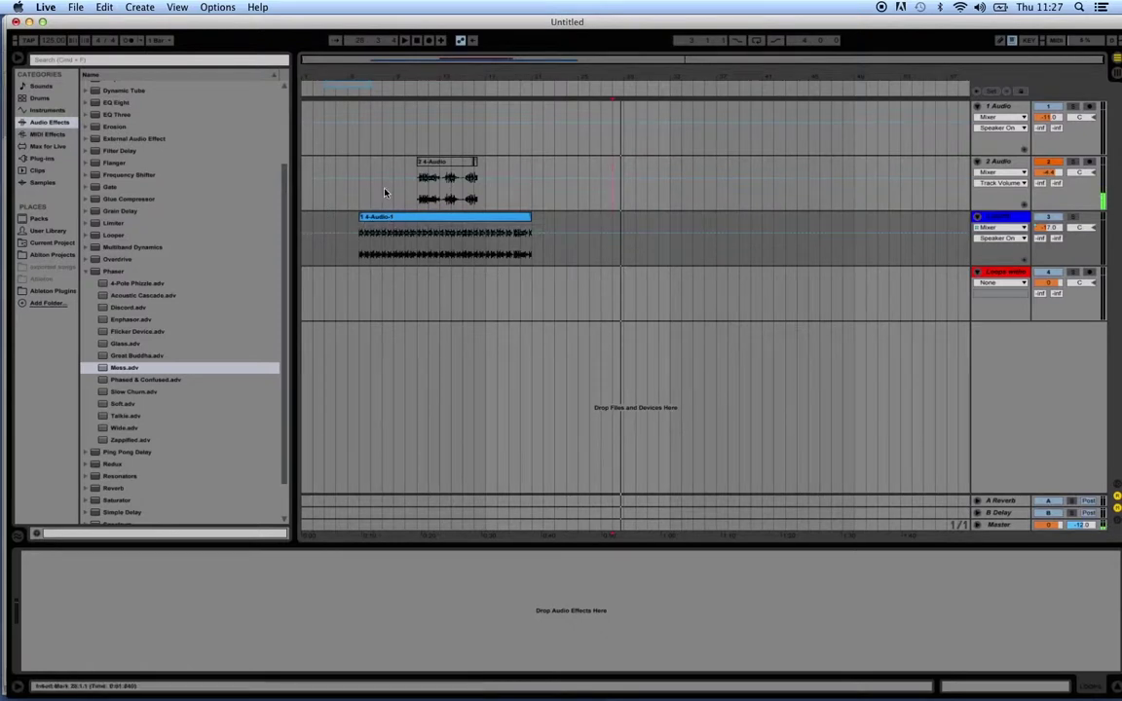
# Step: Move the 2 4-Audio clip from 2 Audio to the Loops without FX track at bar 11 and play the arrangement
pyautogui.moveTo(437, 167); pyautogui.dragTo(438, 278)
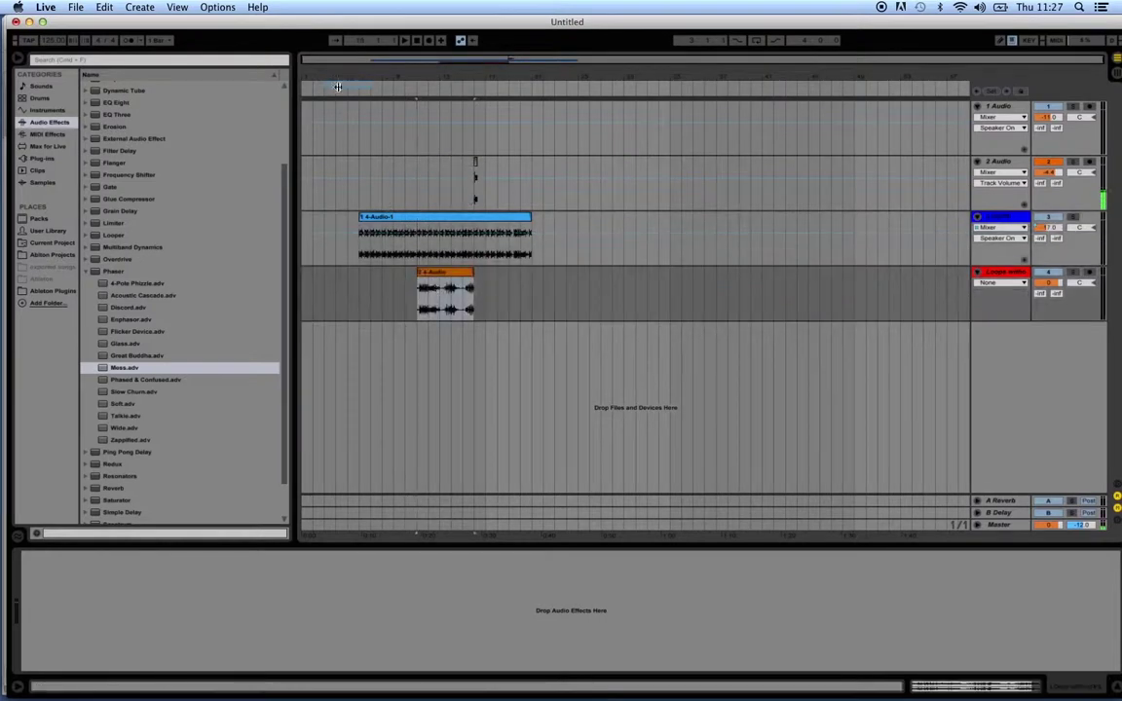
pyautogui.click(332, 93)
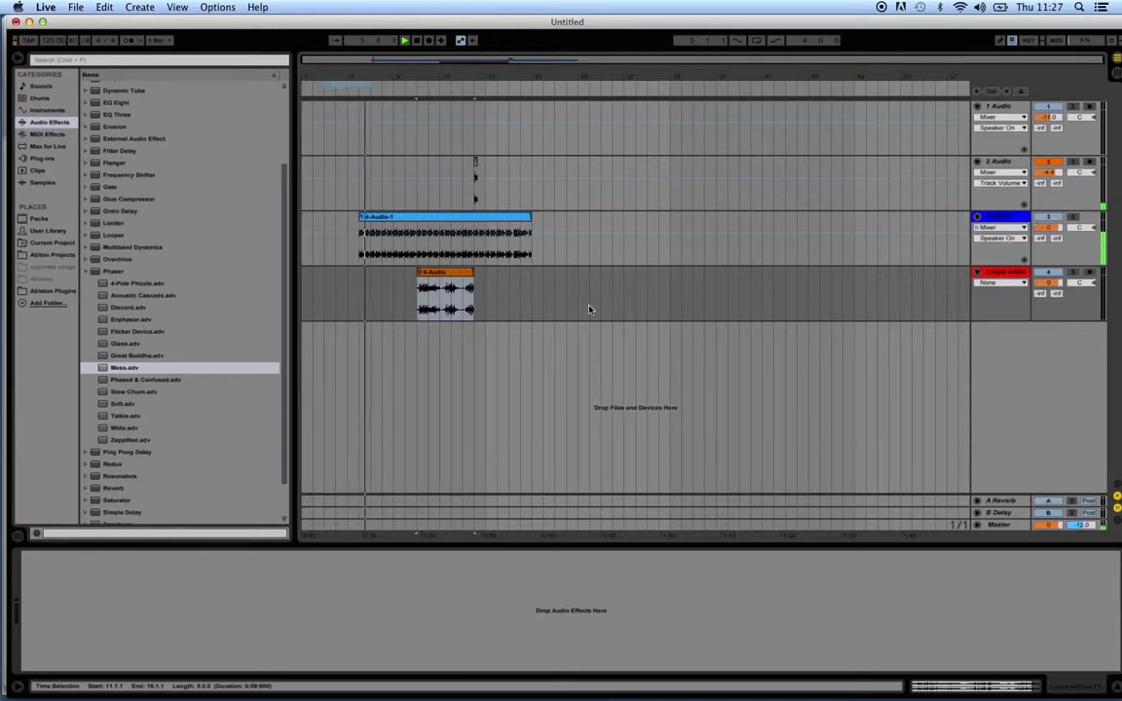
pyautogui.click(423, 88)
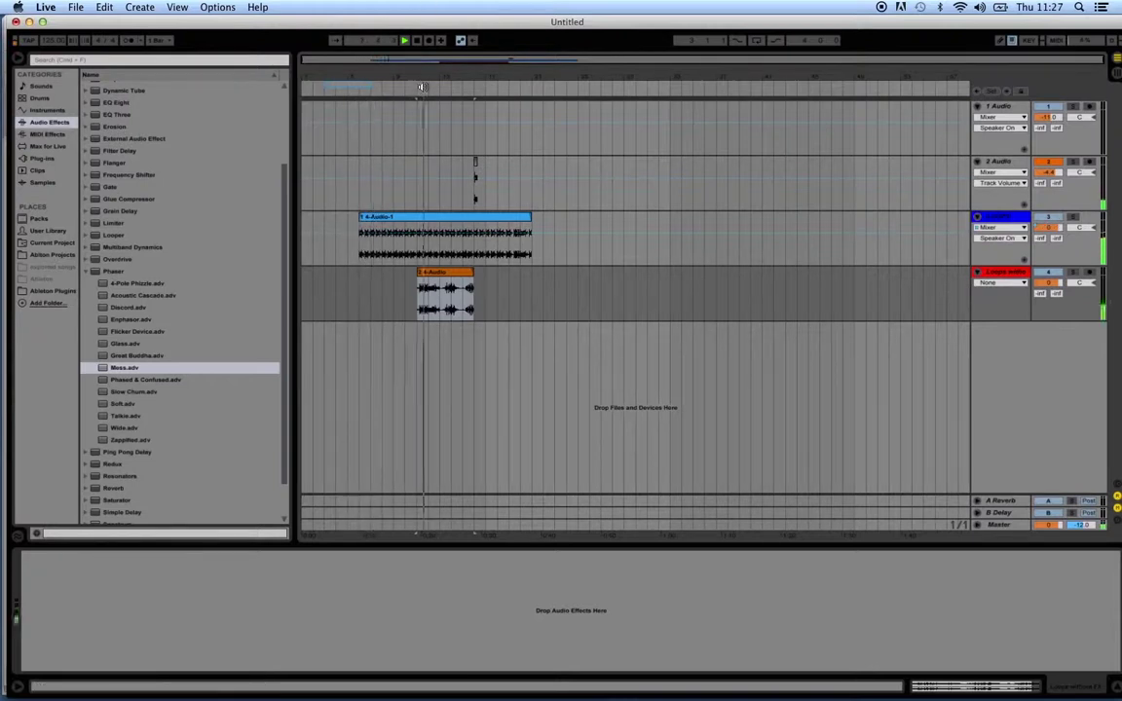